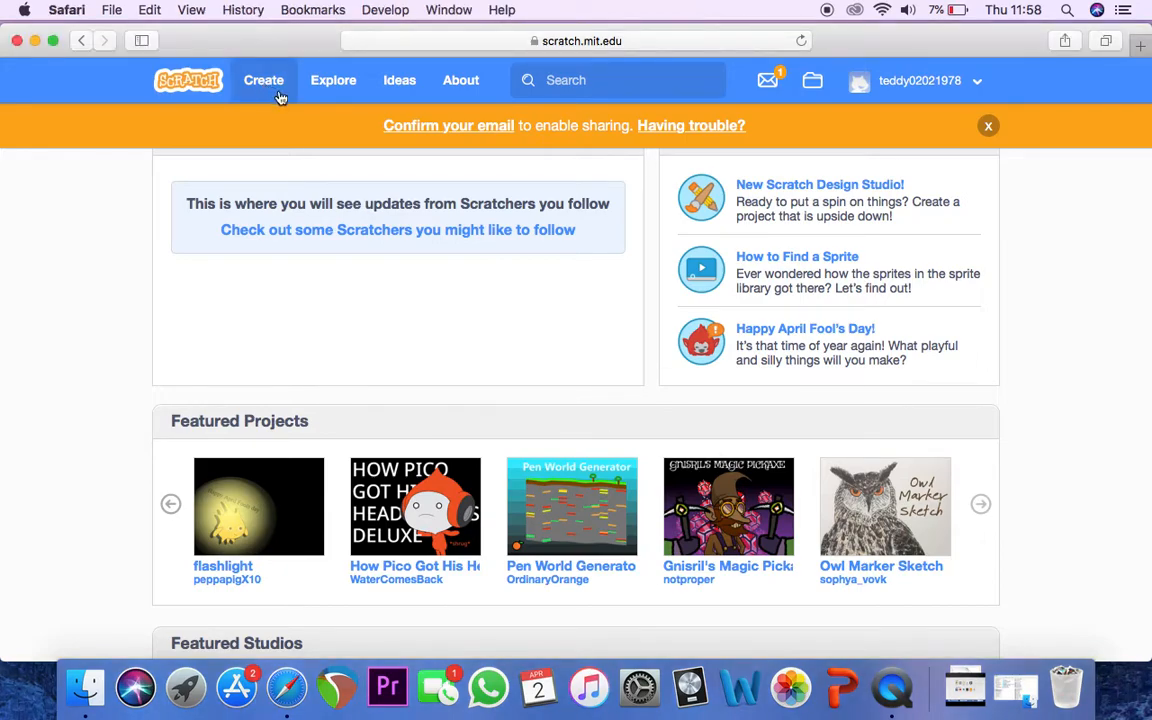
# Step: Create a new project and add the Crab sprite from the Animals category of the sprite library
pyautogui.click(267, 89)
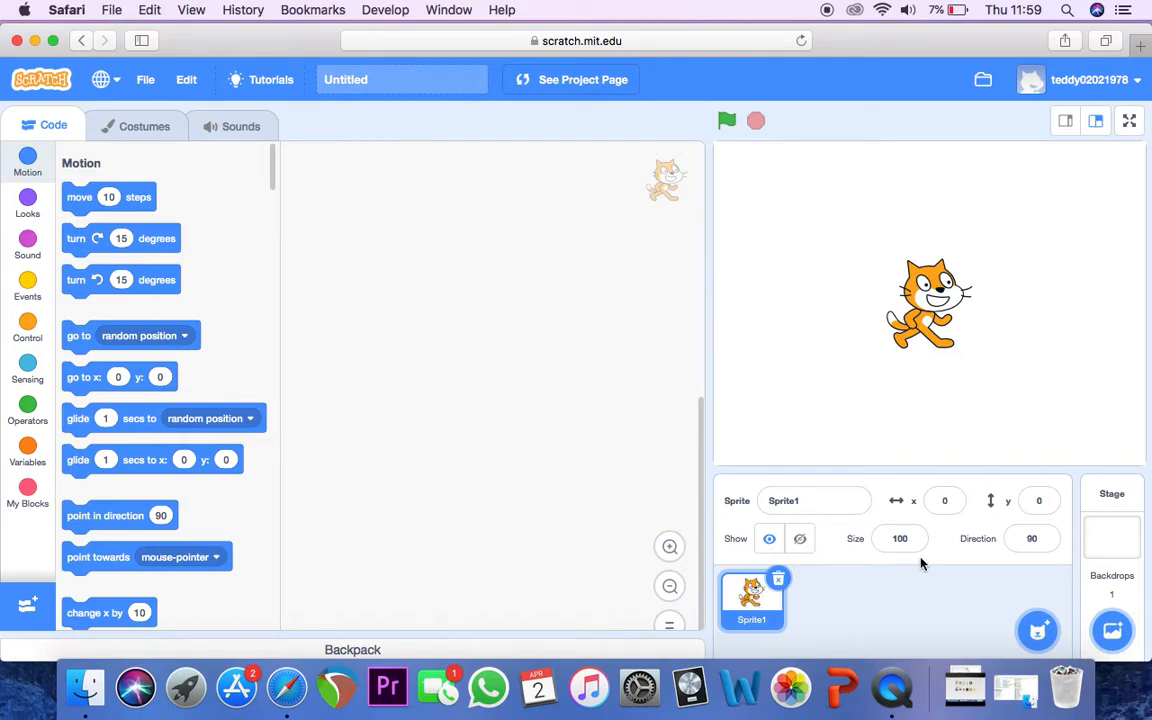
pyautogui.moveTo(1115, 630)
pyautogui.moveTo(1036, 634)
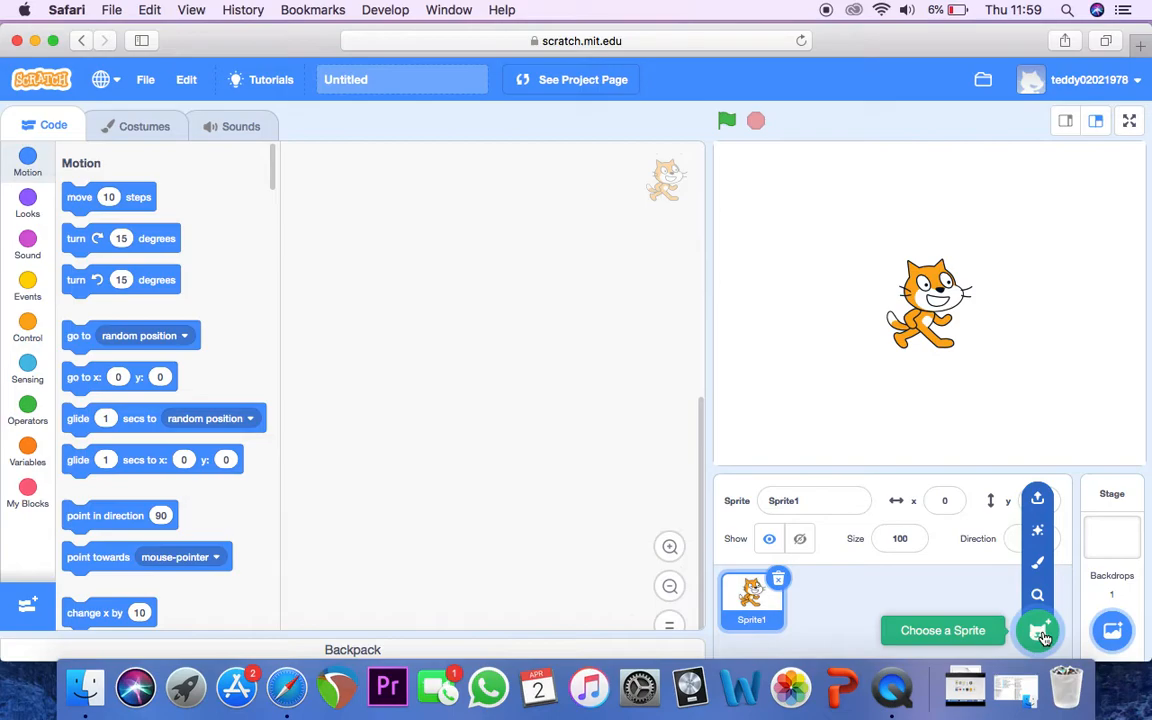
pyautogui.click(1039, 632)
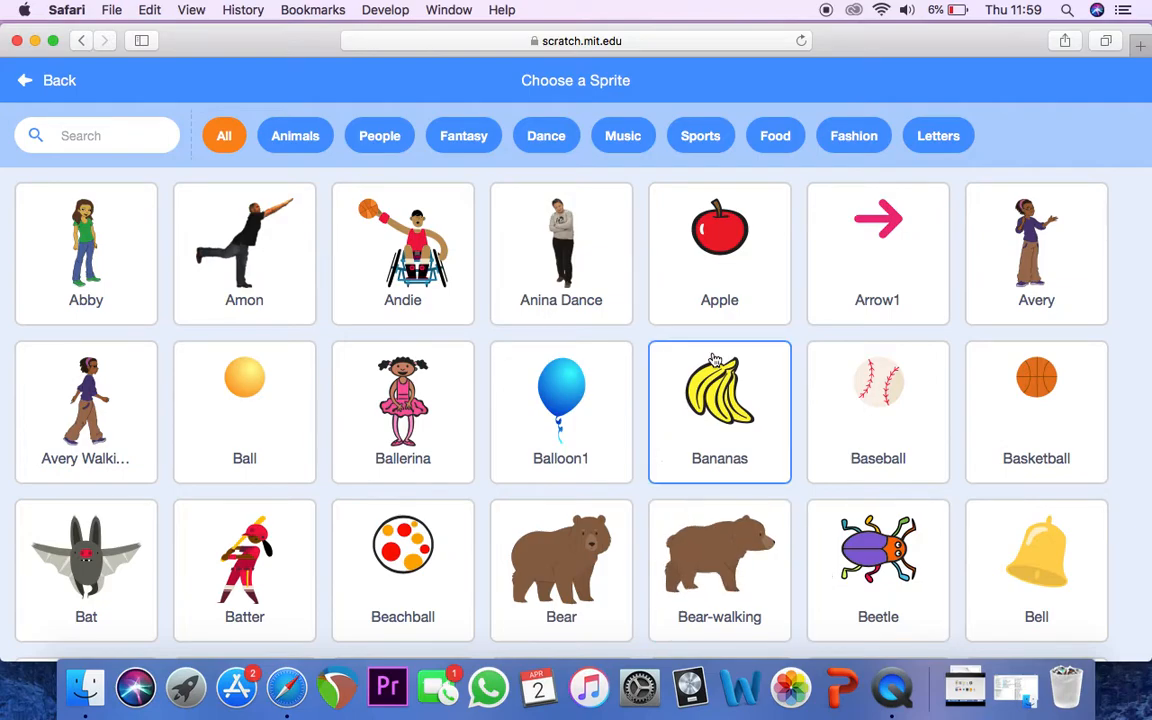
pyautogui.scroll(-8, 636, 376)
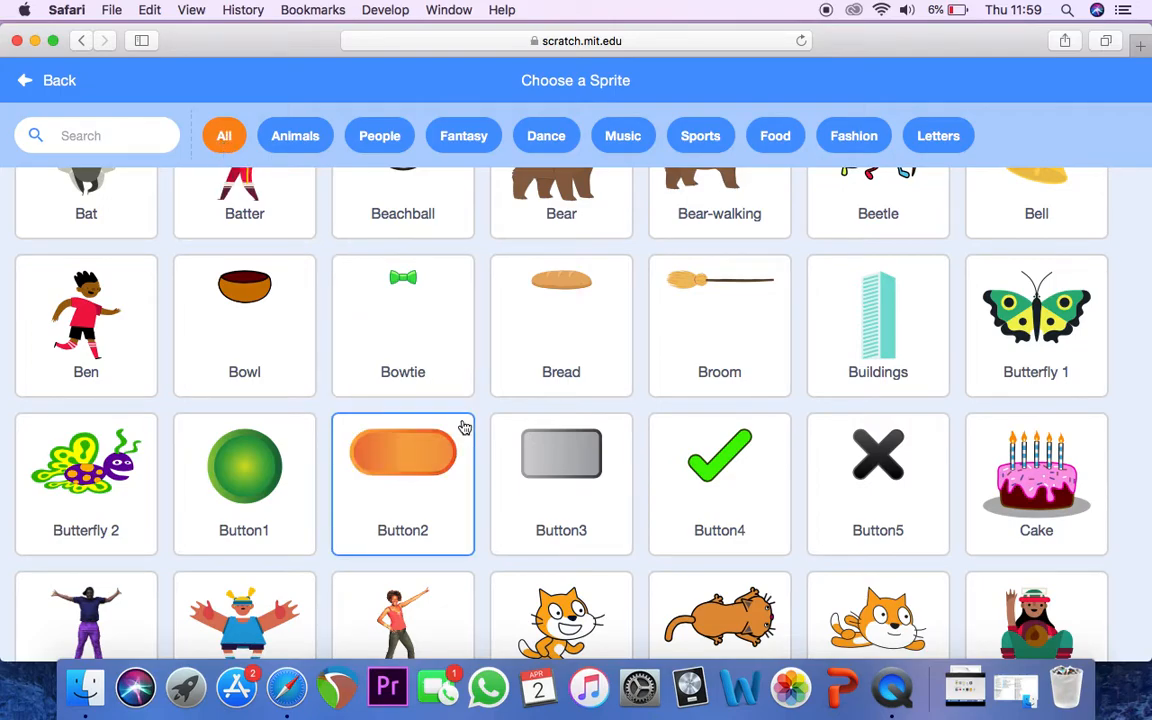
pyautogui.scroll(-15, 464, 428)
pyautogui.scroll(-20, 464, 428)
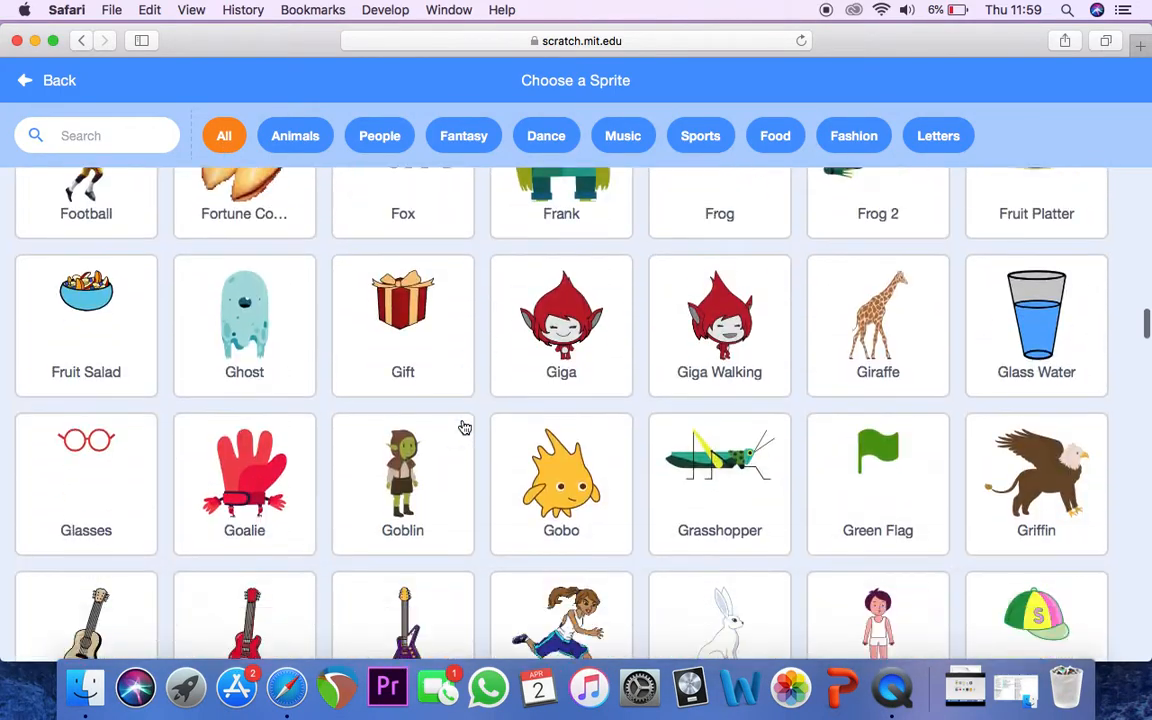
pyautogui.scroll(-20, 464, 428)
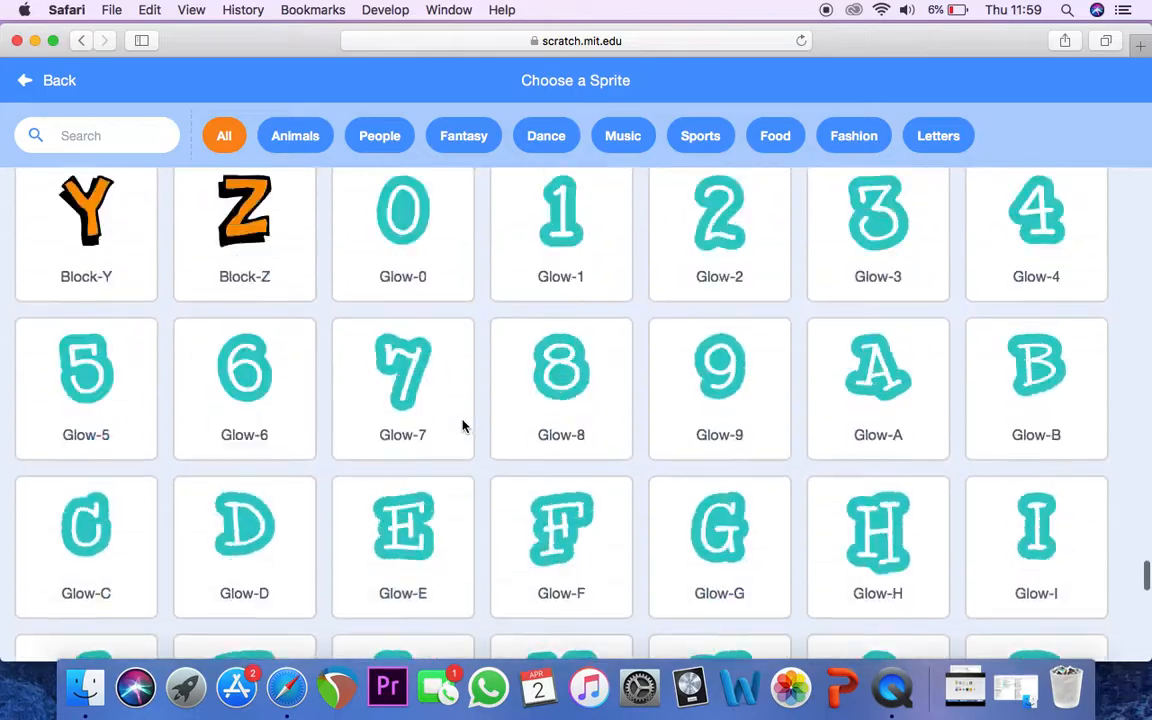
pyautogui.scroll(15, 462, 426)
pyautogui.scroll(20, 462, 426)
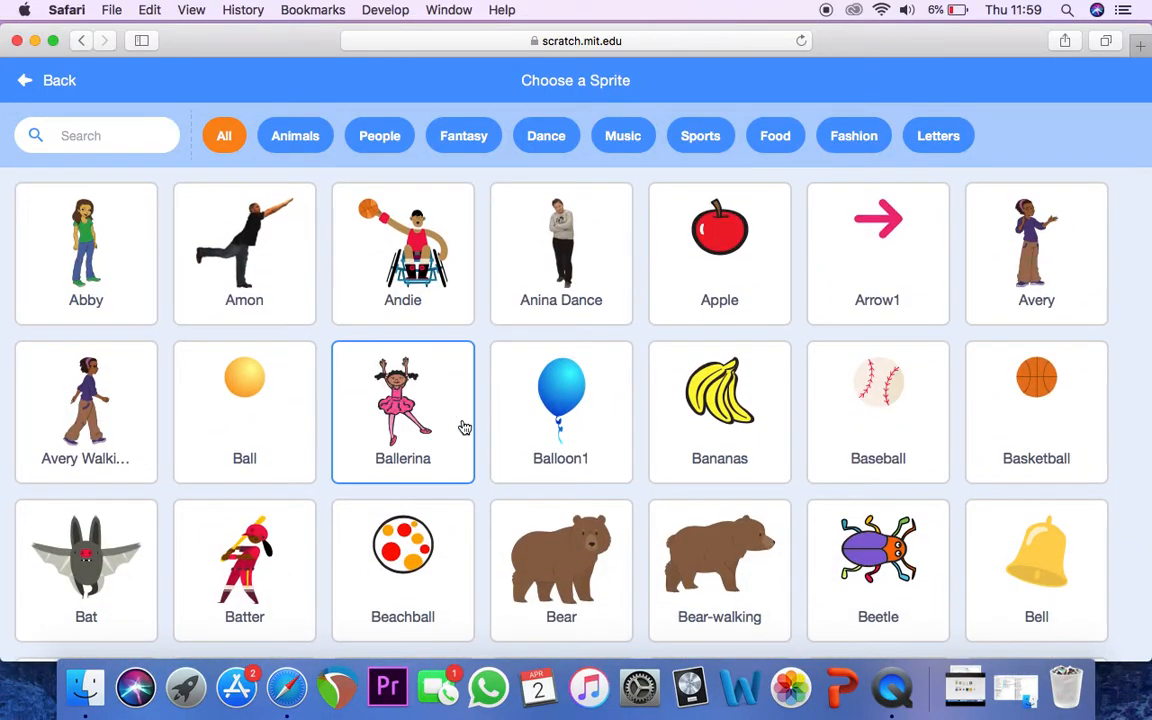
pyautogui.click(303, 134)
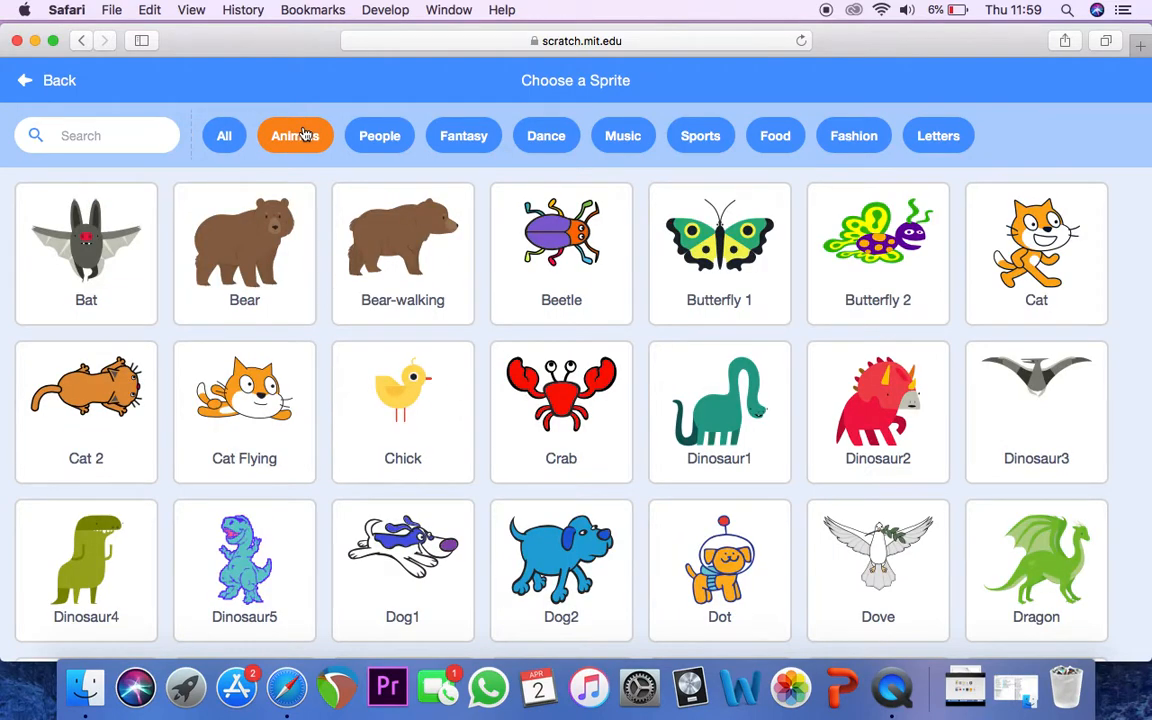
pyautogui.click(575, 420)
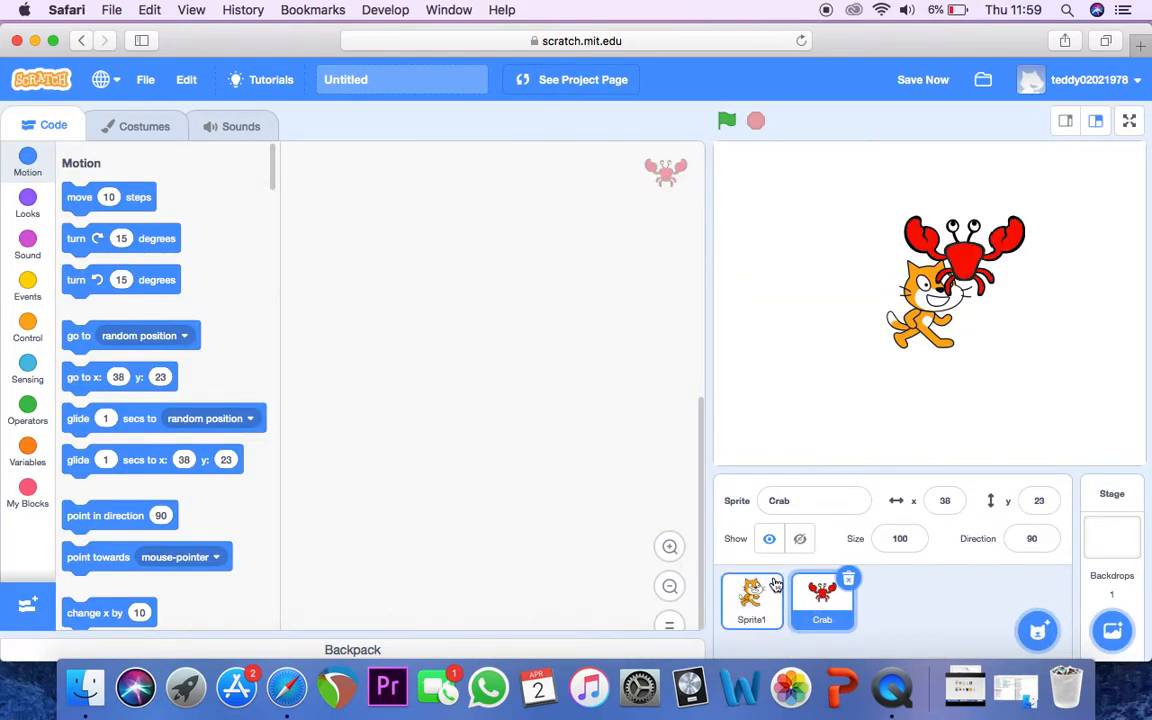
# Step: Delete the cat sprite and move the crab on the stage to about x -84, y -90
pyautogui.click(771, 622)
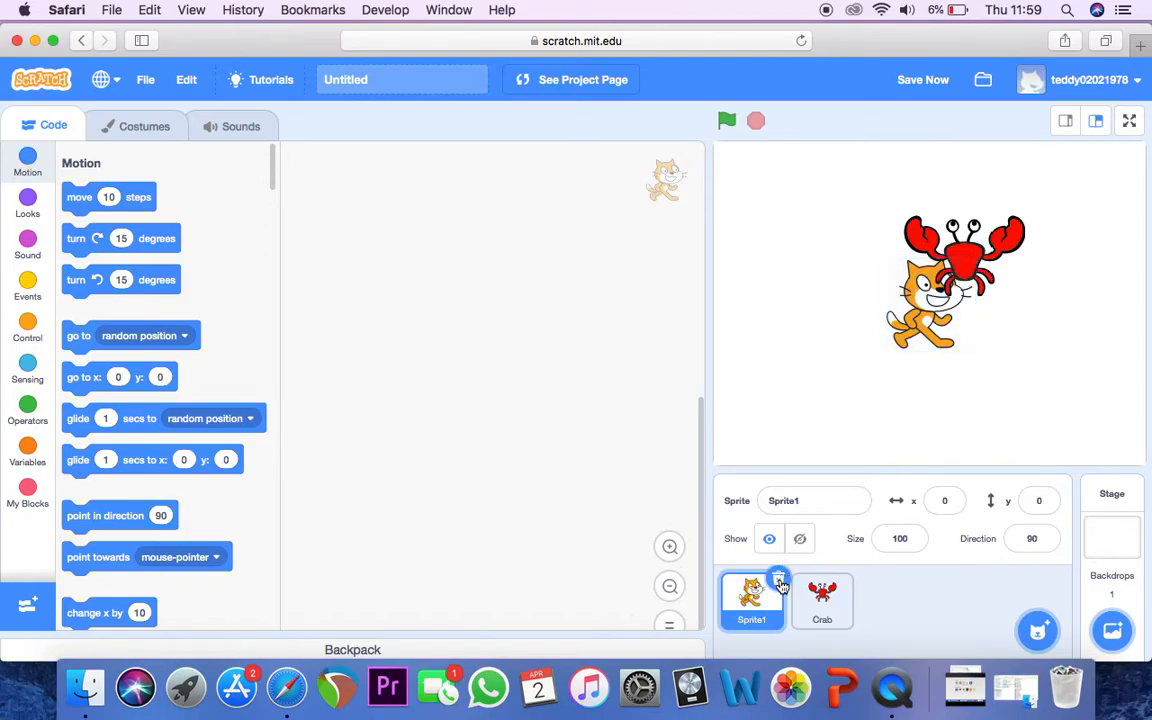
pyautogui.click(779, 583)
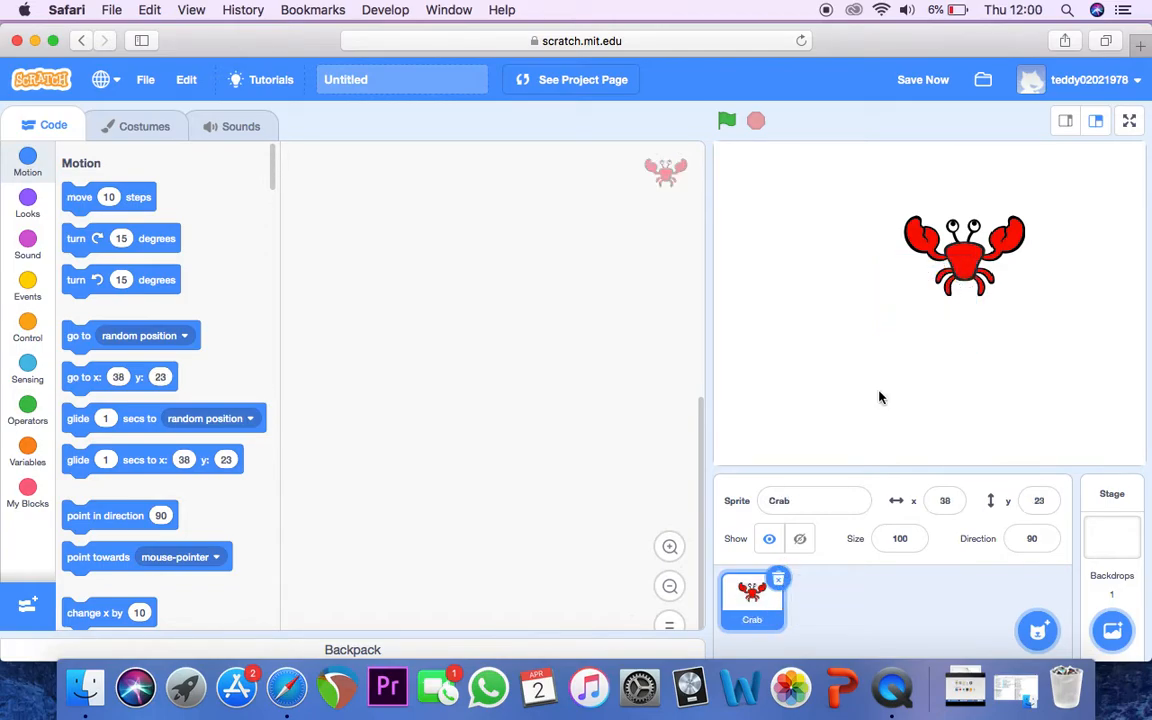
pyautogui.moveTo(971, 264); pyautogui.dragTo(862, 367)
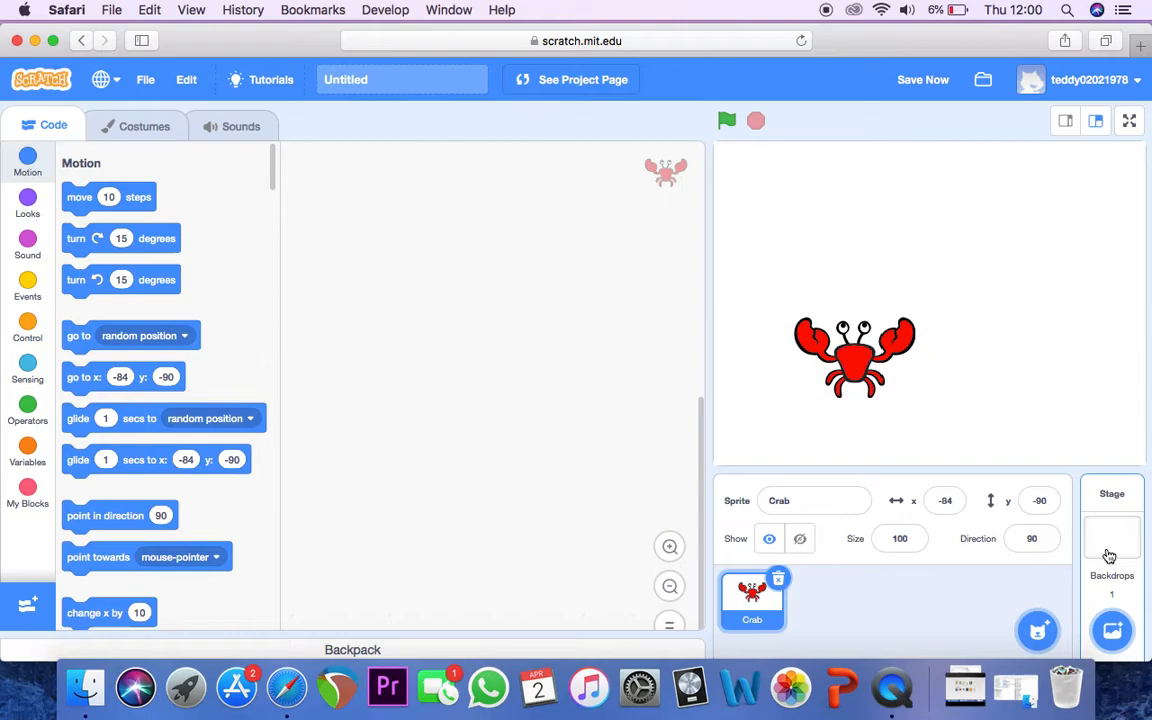
# Step: Add the Concert backdrop from the Music category and move the crab to about x -10, y -87
pyautogui.moveTo(1111, 638)
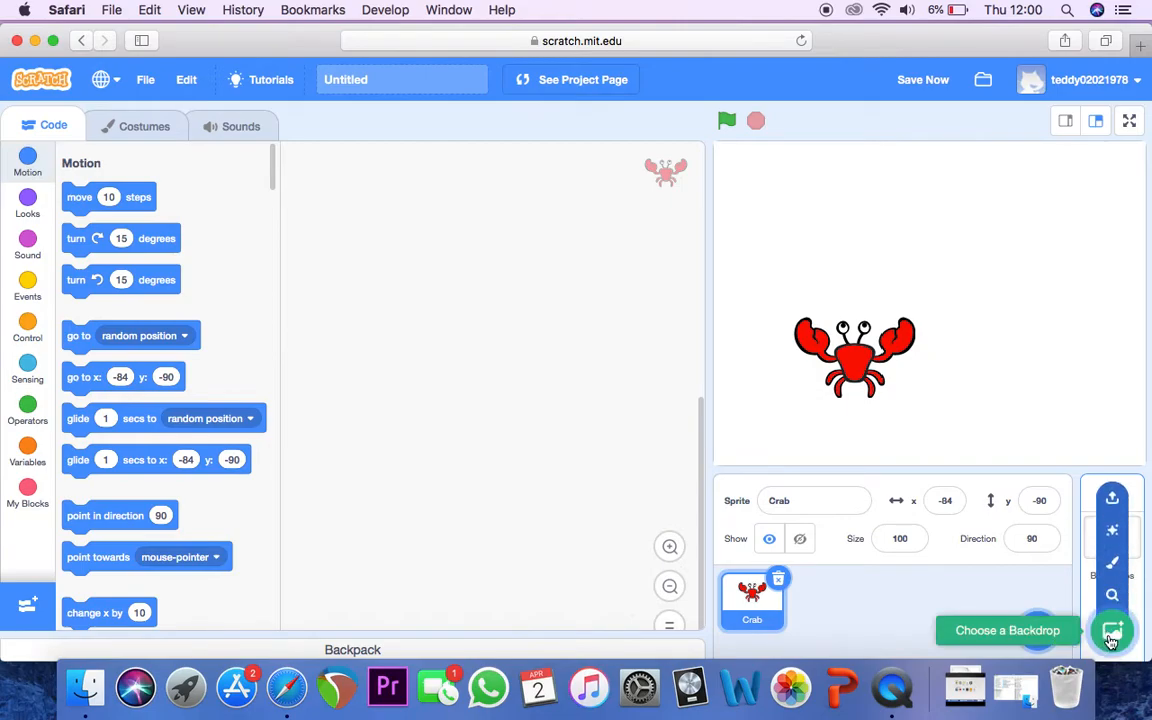
pyautogui.click(1111, 632)
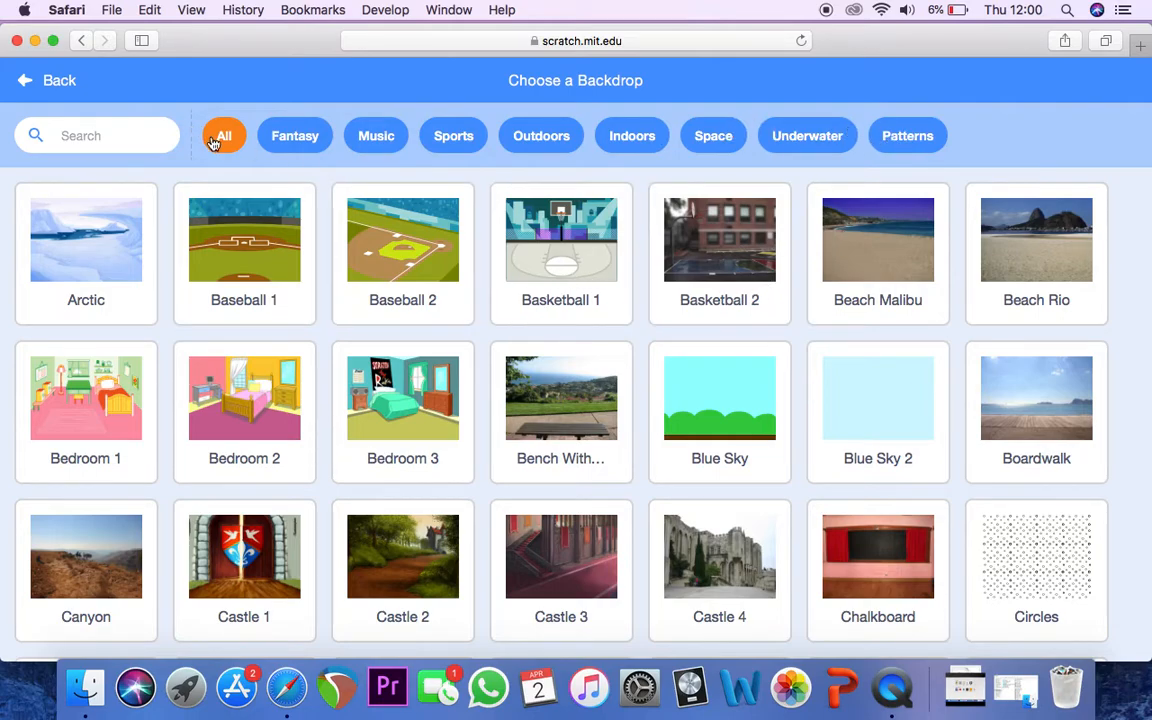
pyautogui.scroll(-15, 463, 347)
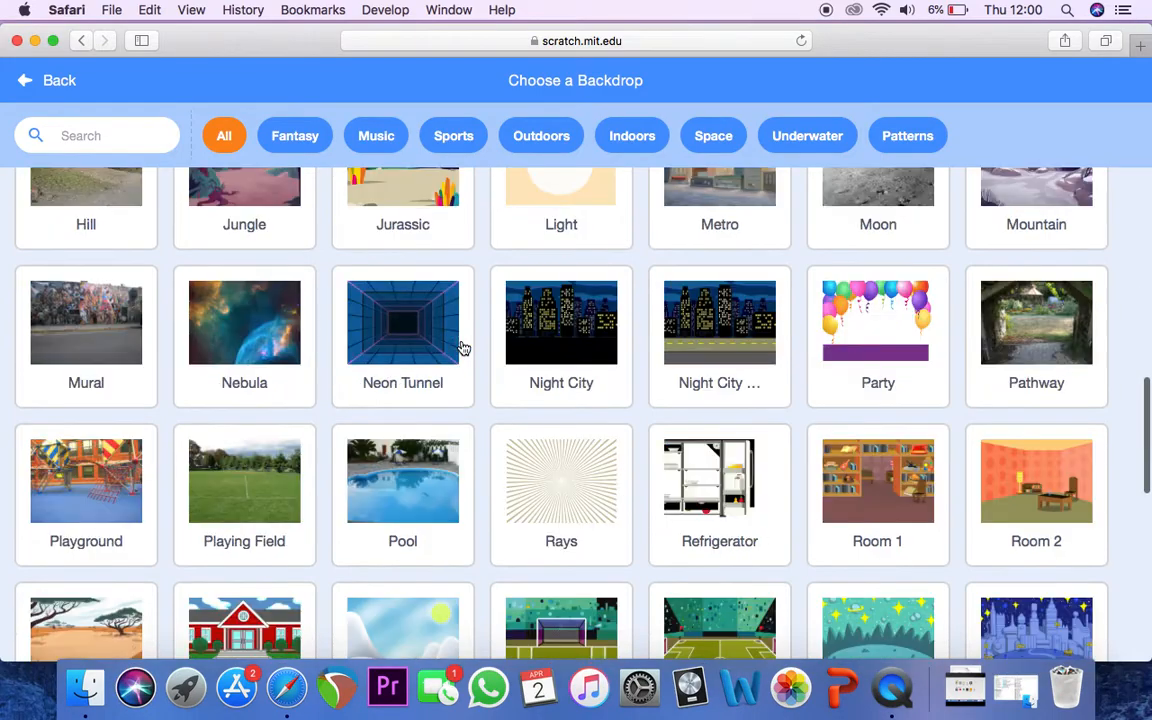
pyautogui.scroll(15, 463, 347)
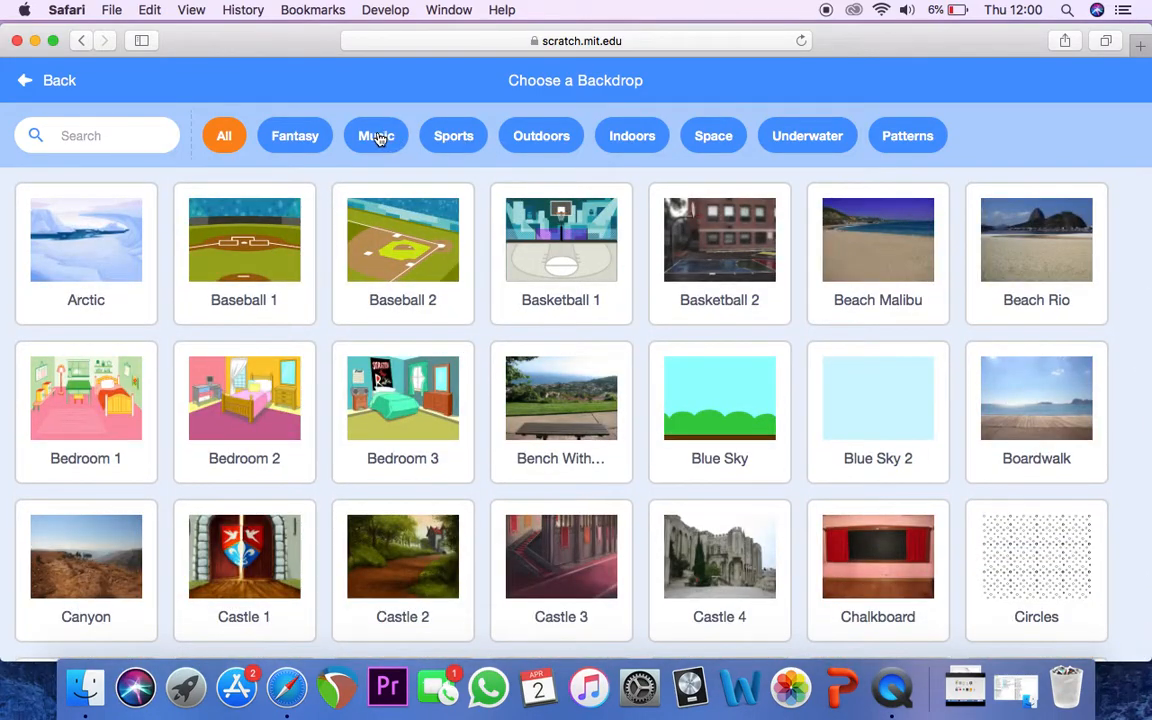
pyautogui.click(377, 137)
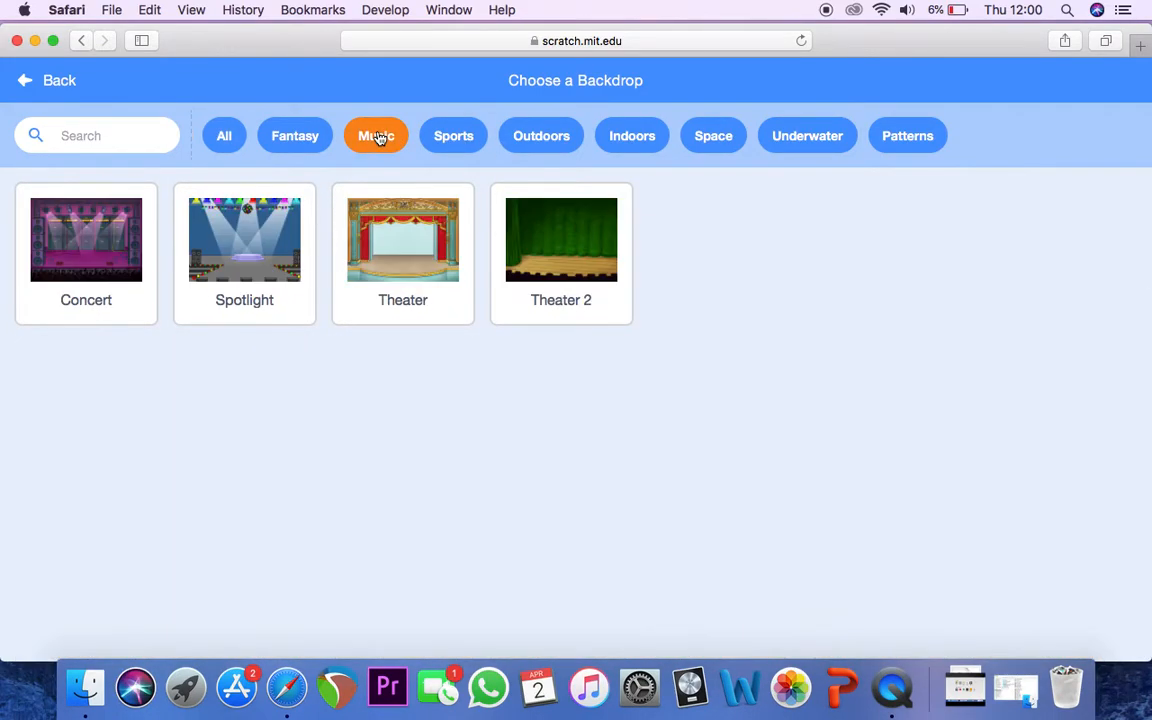
pyautogui.click(97, 270)
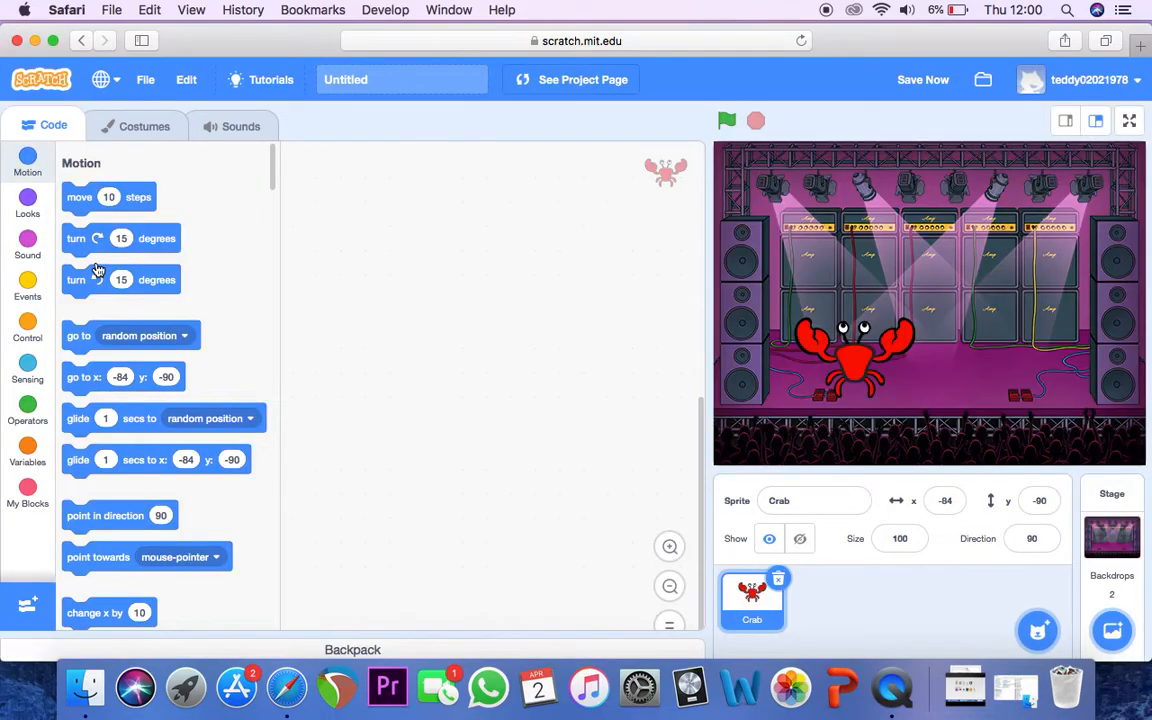
pyautogui.moveTo(851, 369); pyautogui.dragTo(920, 366)
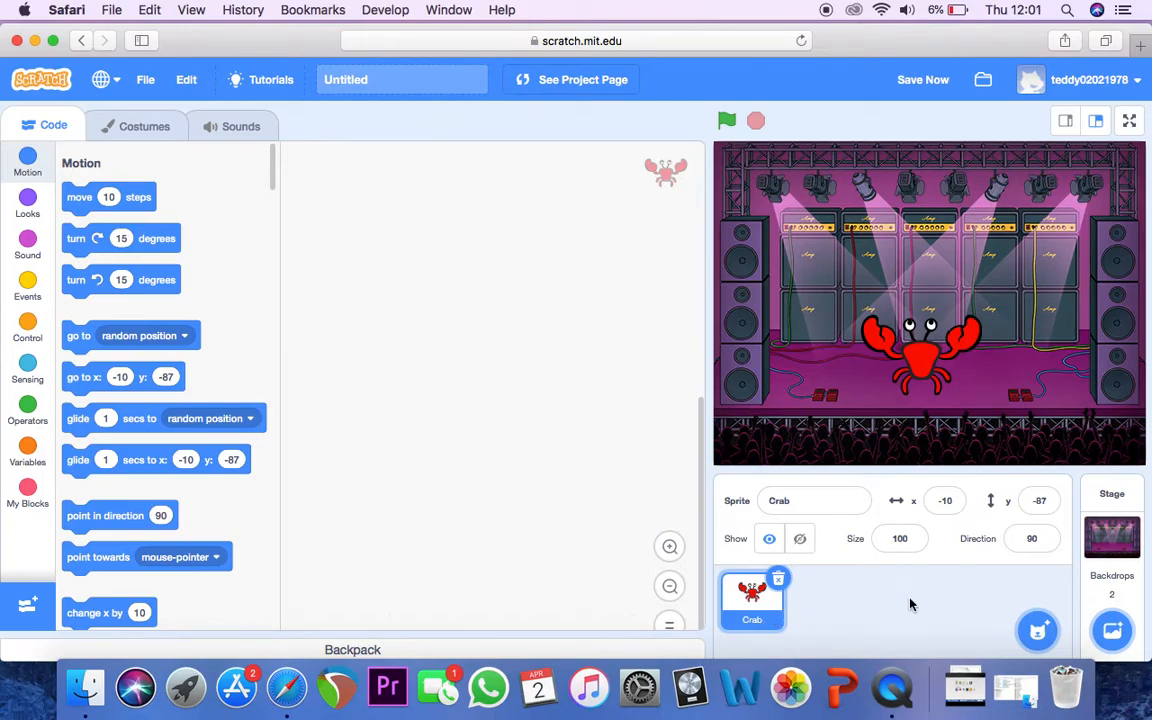
# Step: Start painting a new blank sprite and dismiss the low battery notification
pyautogui.moveTo(1040, 630)
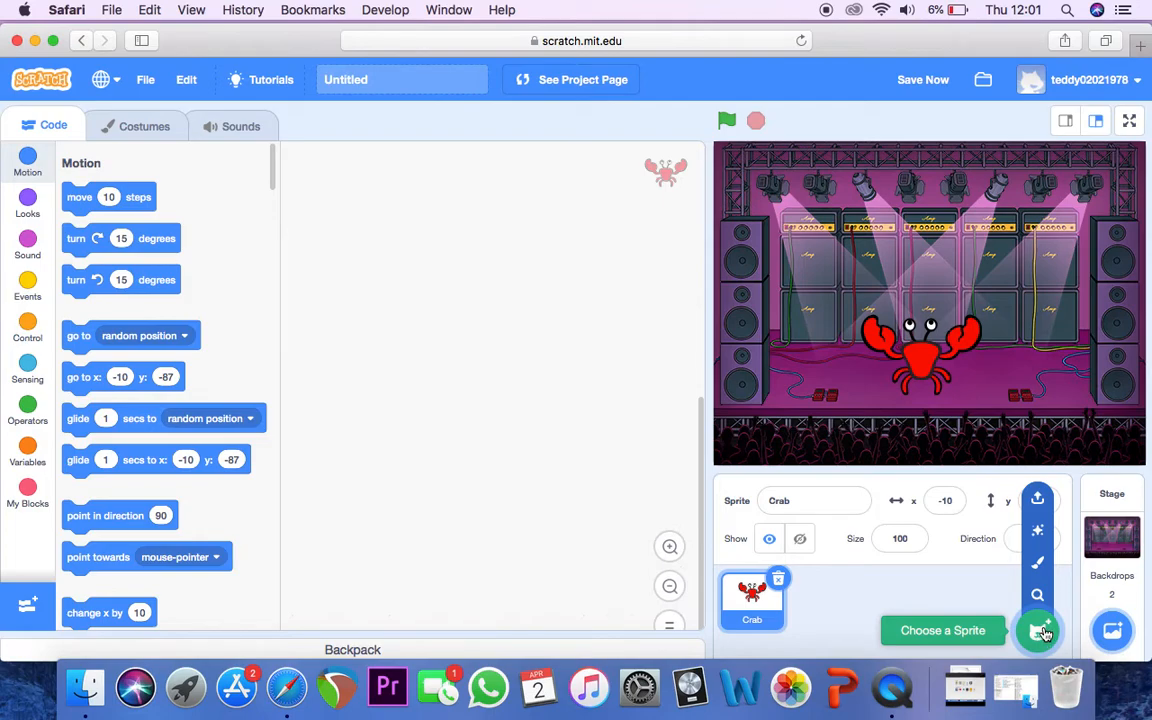
pyautogui.click(1039, 566)
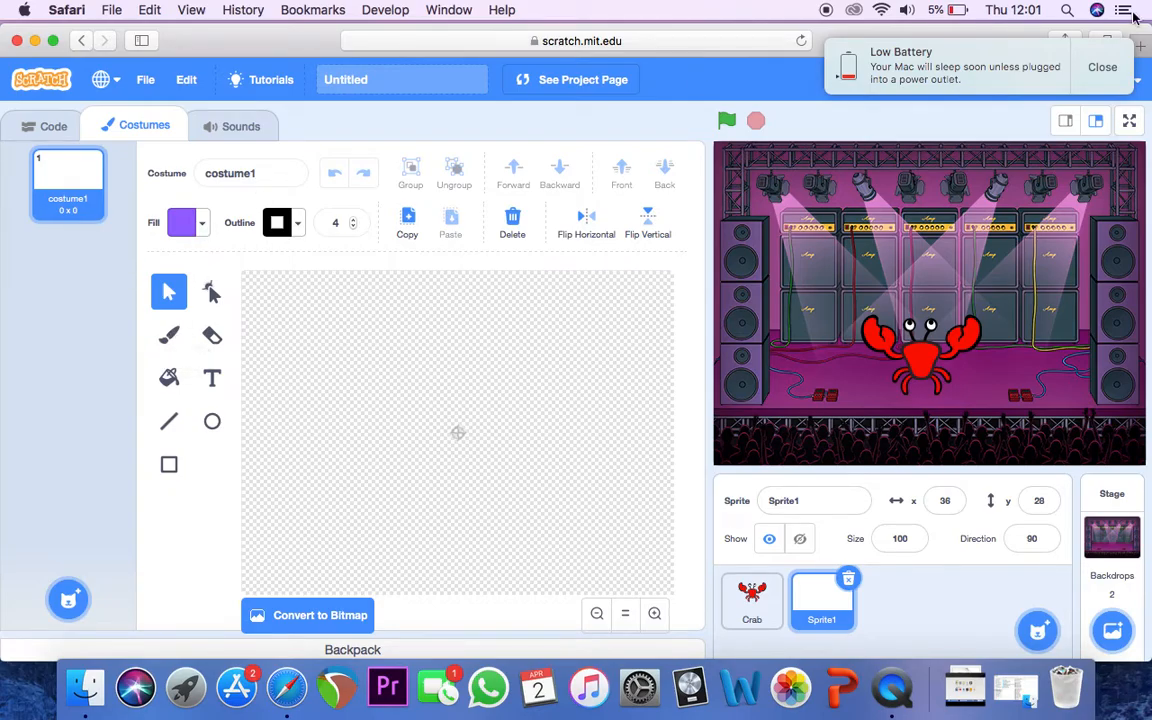
pyautogui.click(1102, 68)
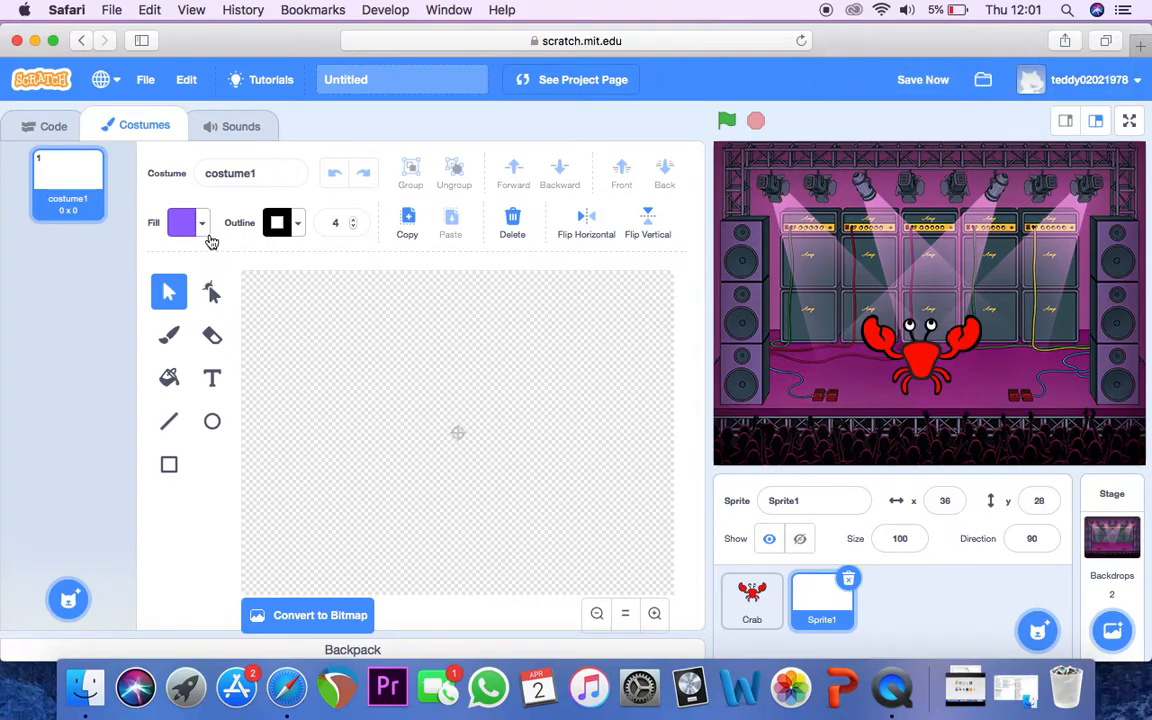
# Step: Set the fill to light pink with color 89, saturation 35 and brightness 100
pyautogui.click(203, 226)
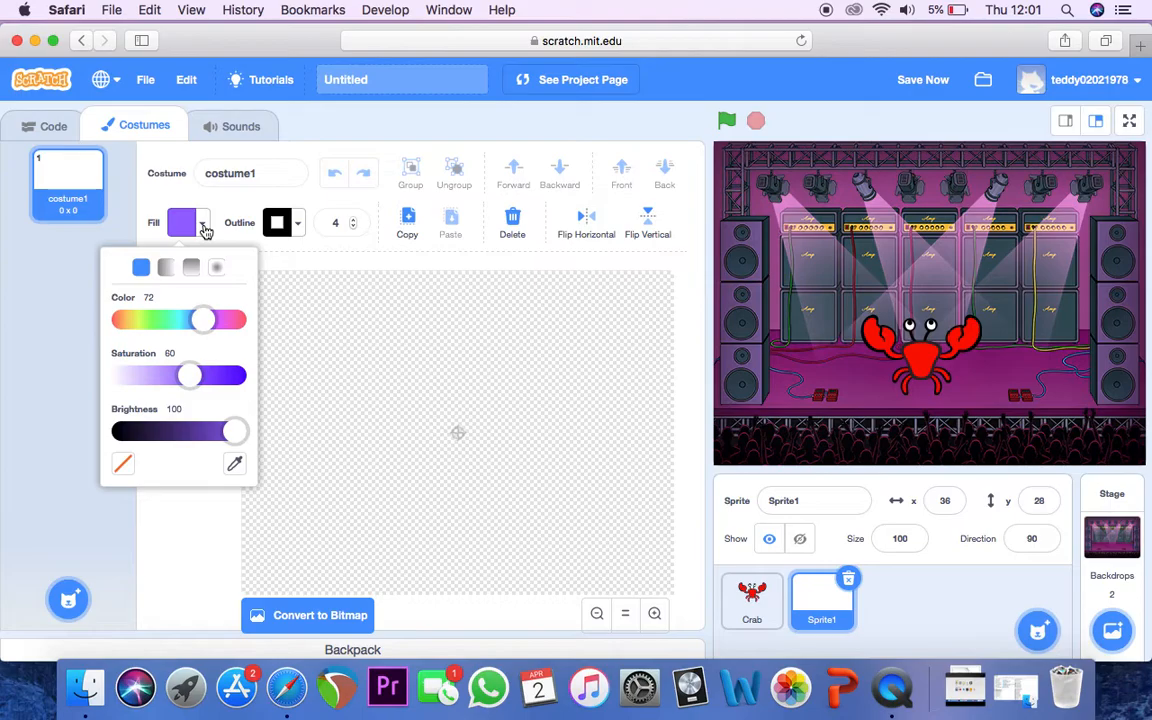
pyautogui.moveTo(203, 320)
pyautogui.mouseDown()
pyautogui.moveTo(127, 321)
pyautogui.moveTo(184, 320)
pyautogui.mouseUp()
pyautogui.moveTo(205, 319)
pyautogui.mouseDown()
pyautogui.moveTo(220, 319)
pyautogui.moveTo(205, 320)
pyautogui.mouseUp()
pyautogui.moveTo(189, 378); pyautogui.dragTo(258, 379)
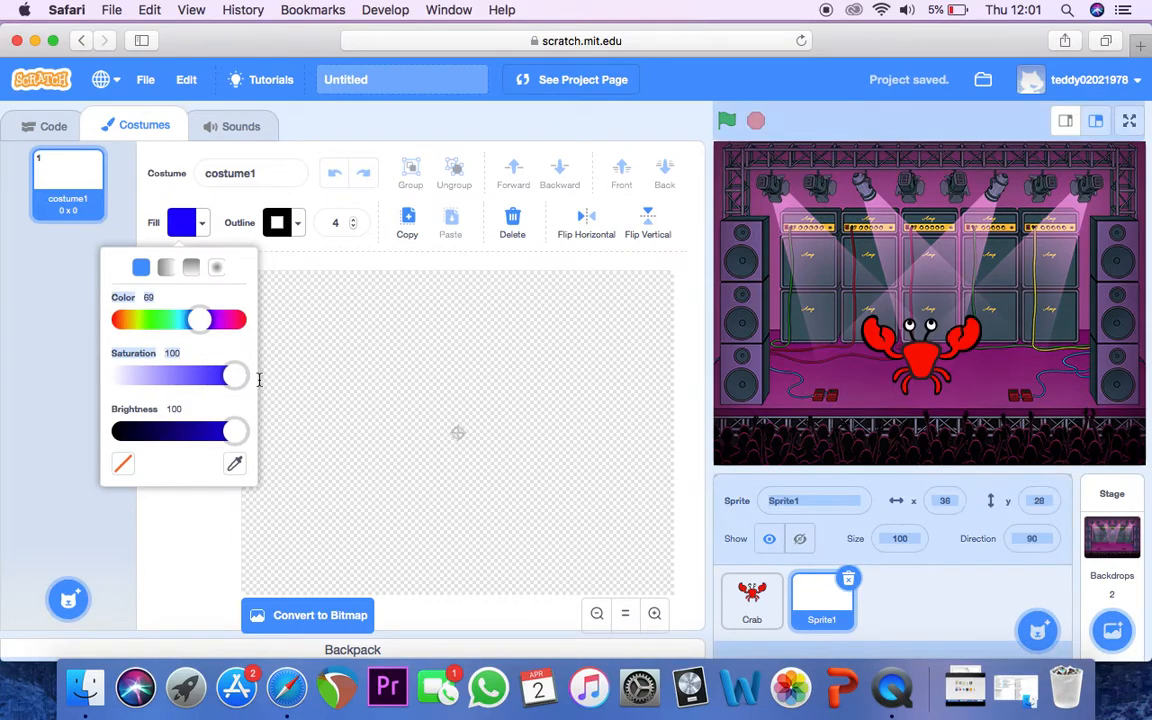
pyautogui.moveTo(237, 432)
pyautogui.mouseDown()
pyautogui.moveTo(105, 440)
pyautogui.moveTo(254, 440)
pyautogui.moveTo(90, 440)
pyautogui.moveTo(240, 431)
pyautogui.mouseUp()
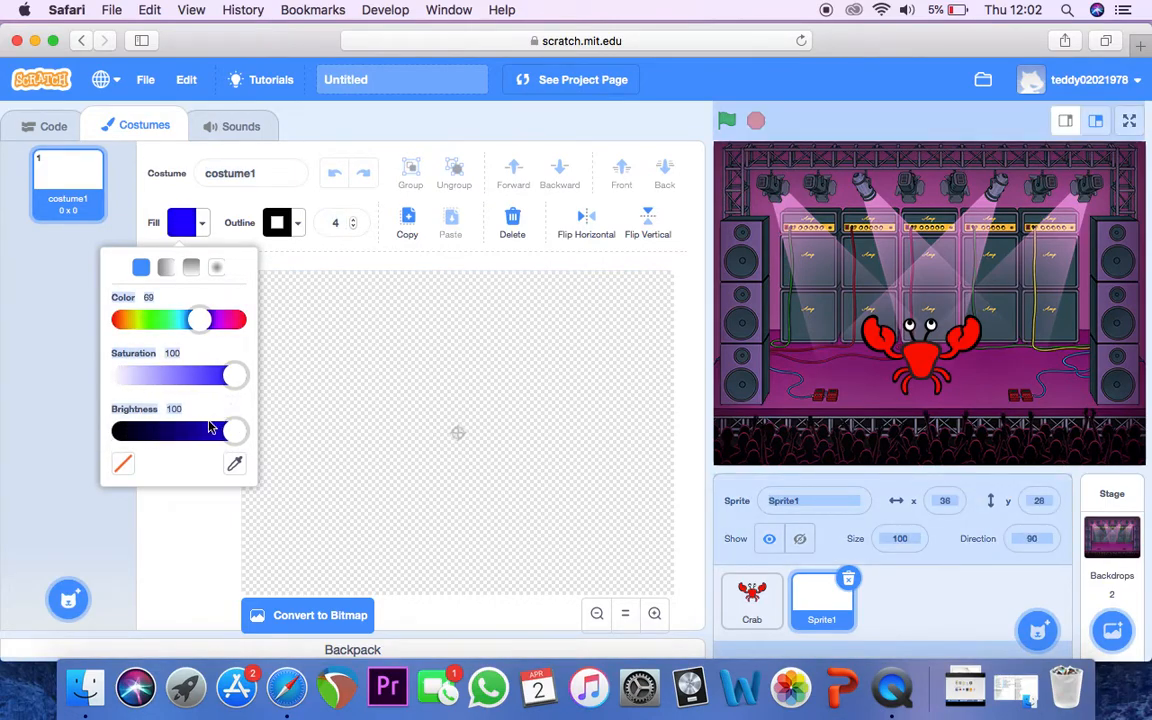
pyautogui.moveTo(235, 376); pyautogui.dragTo(207, 376)
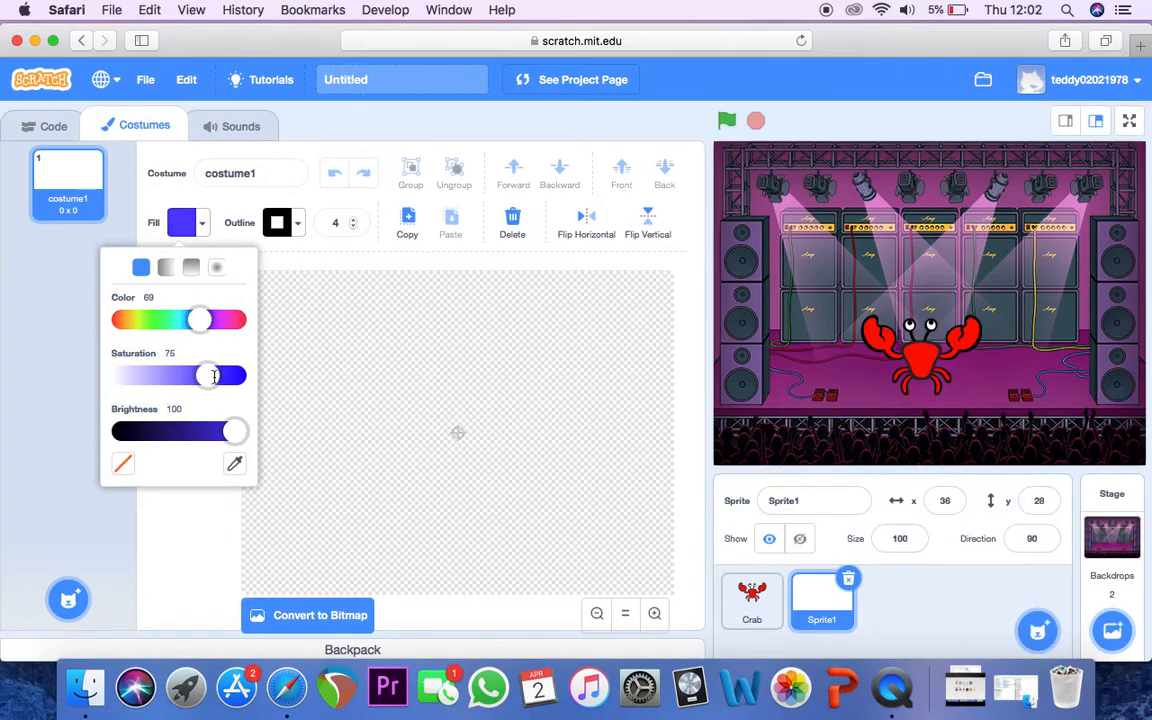
pyautogui.moveTo(200, 321); pyautogui.dragTo(227, 320)
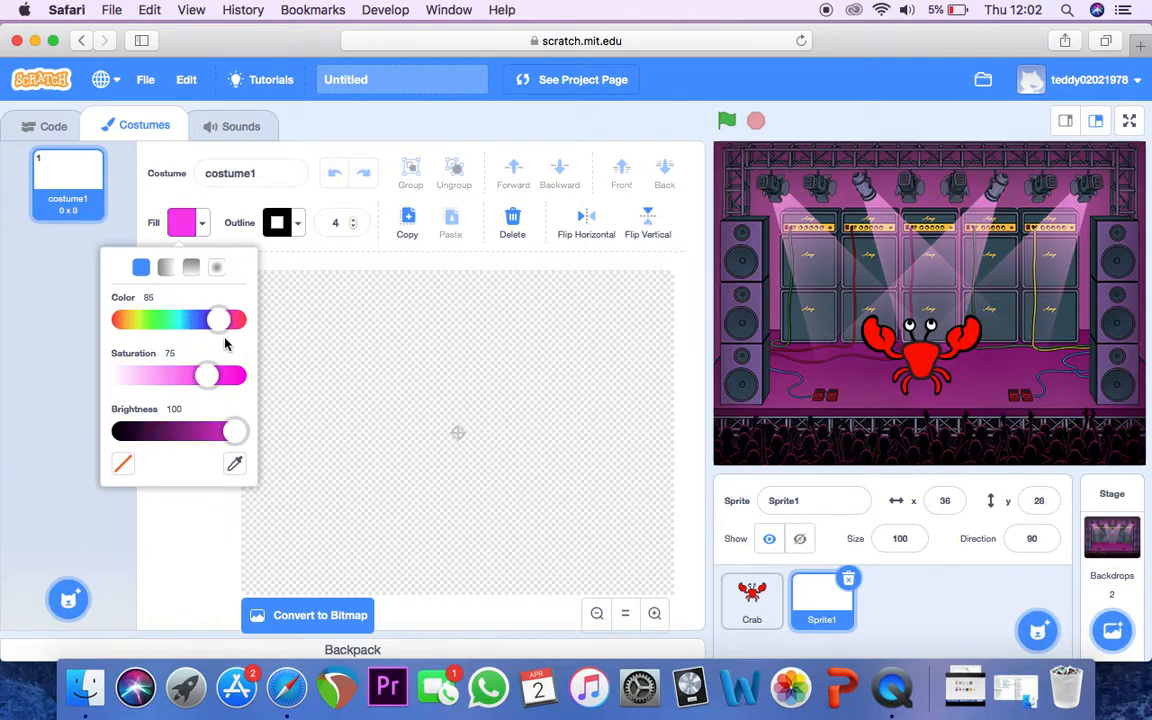
pyautogui.moveTo(224, 325); pyautogui.dragTo(228, 322)
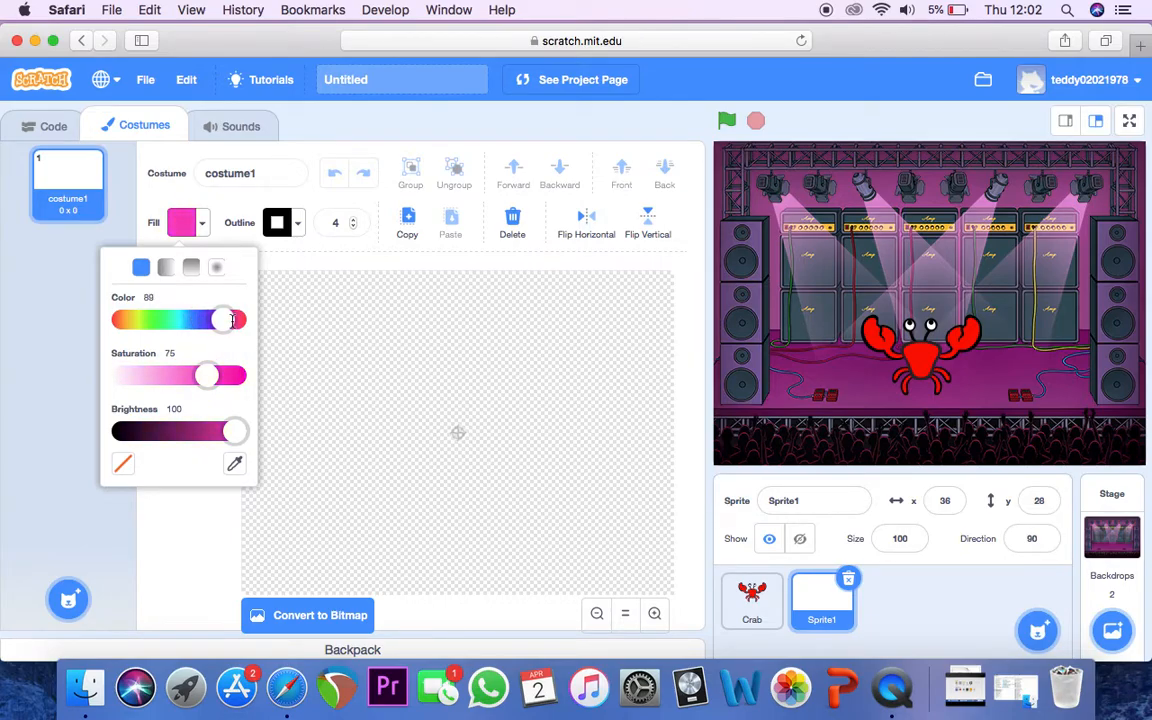
pyautogui.moveTo(206, 375); pyautogui.dragTo(157, 378)
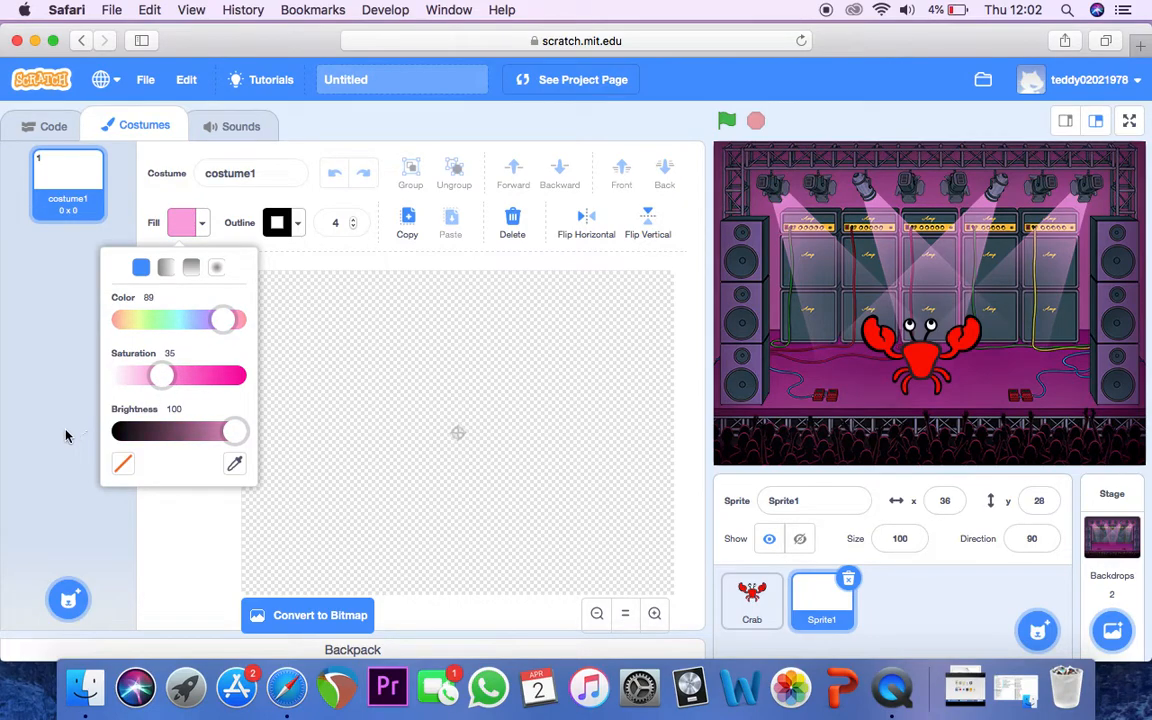
pyautogui.click(64, 392)
# Step: Draw a pink circle of about 149 x 145 near the centre of the costume canvas
pyautogui.click(212, 423)
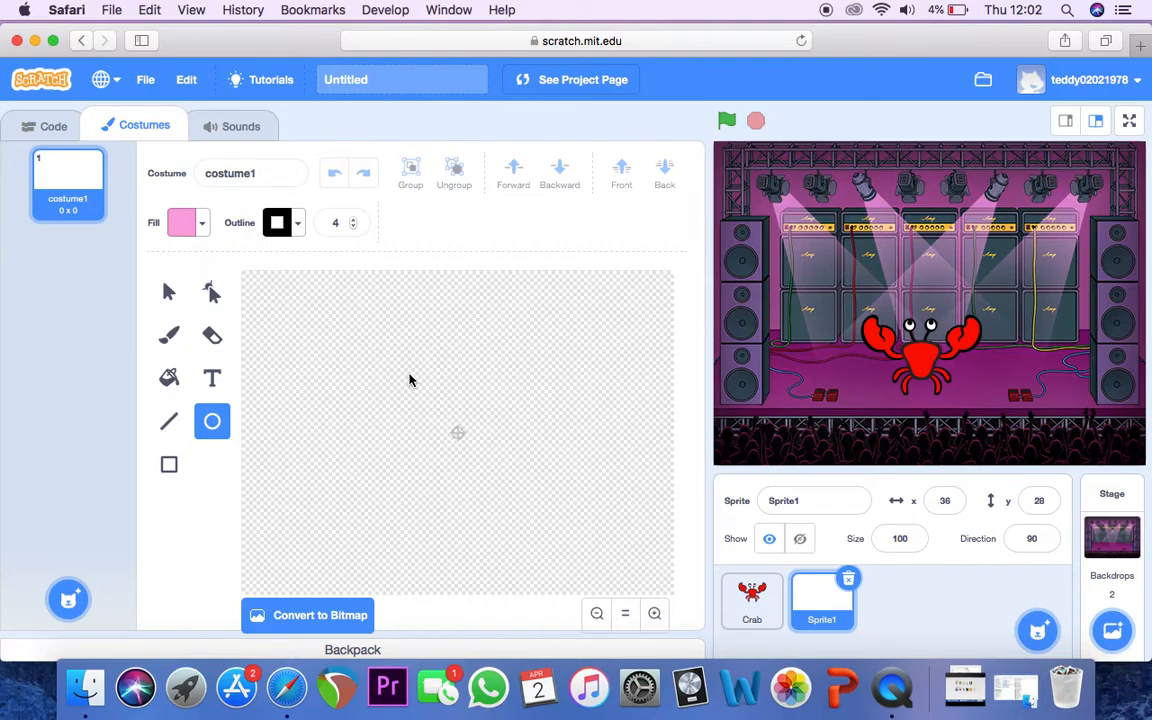
pyautogui.moveTo(412, 379); pyautogui.dragTo(545, 505)
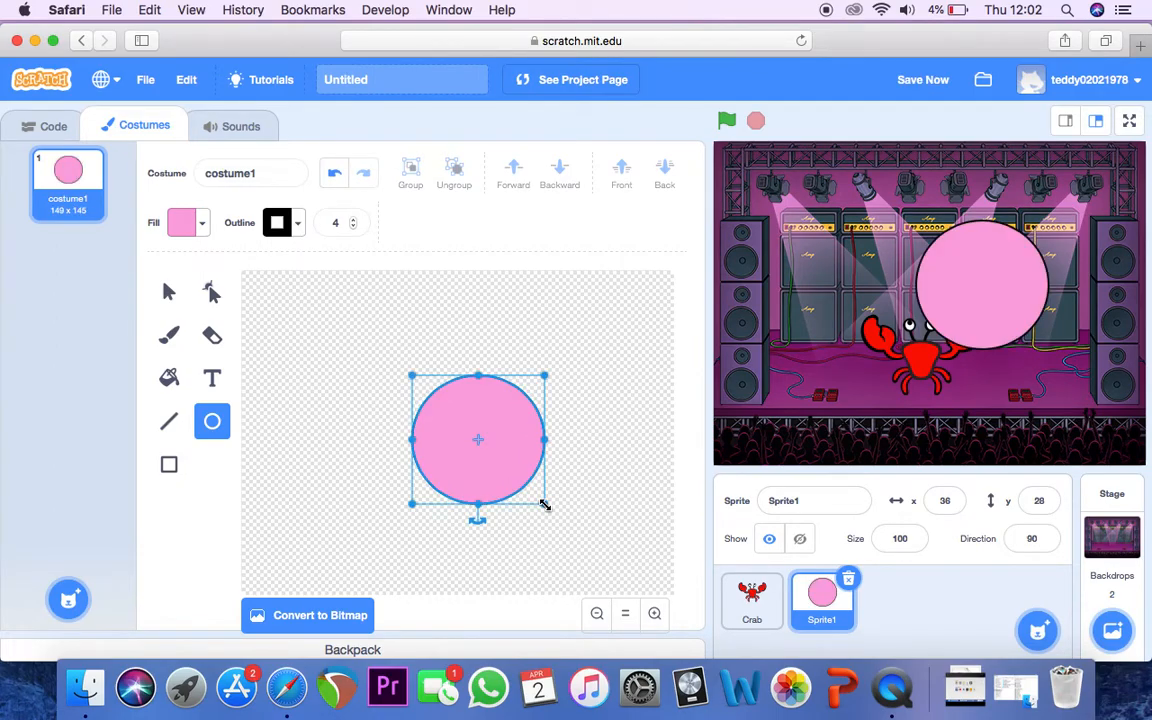
# Step: Paint two eyes as dots inside the pink circle with a size 10 brush in black, brightness 0
pyautogui.click(170, 337)
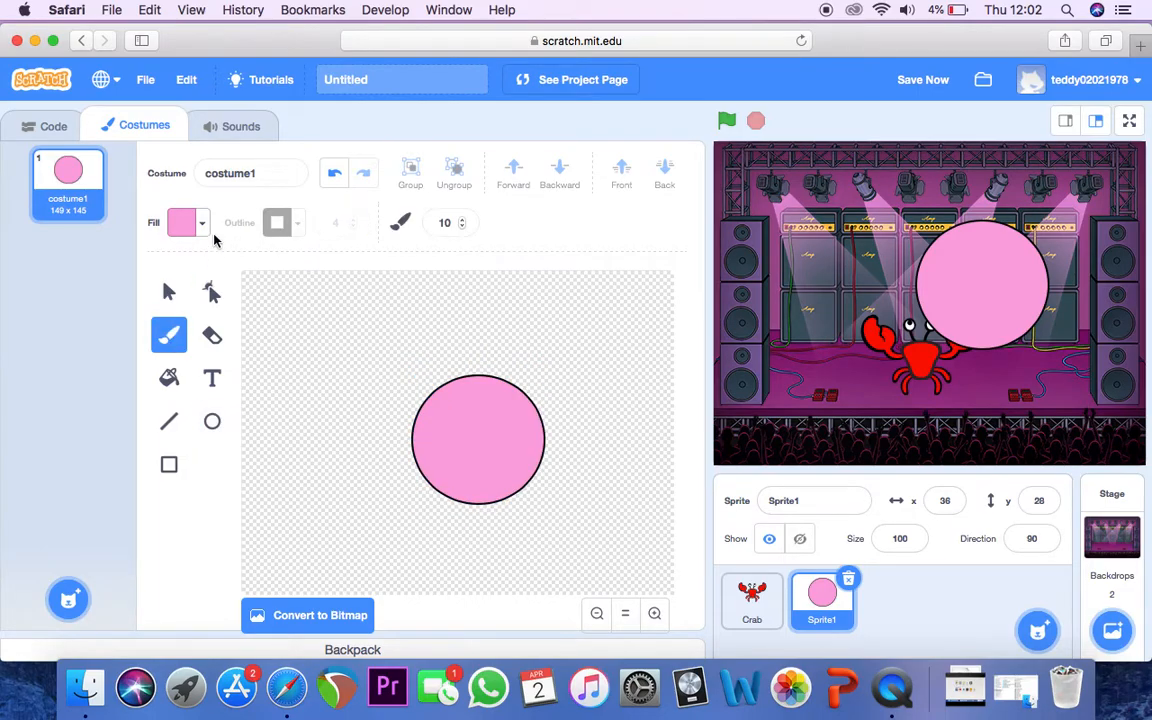
pyautogui.click(183, 222)
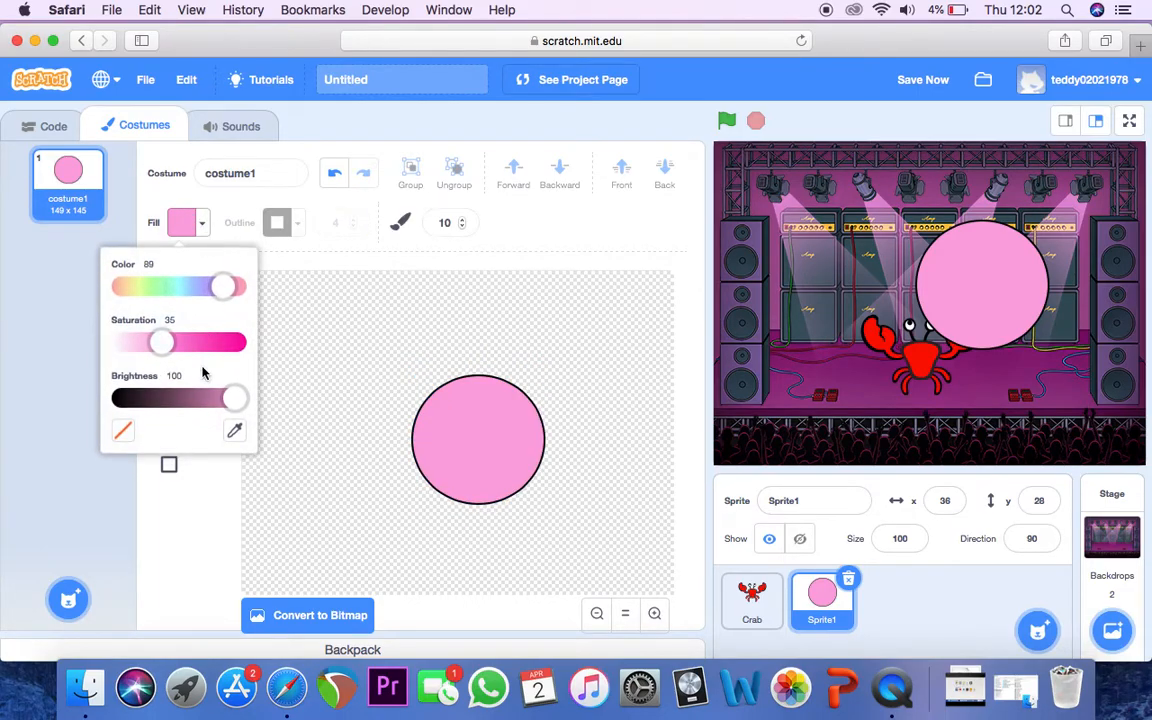
pyautogui.moveTo(235, 398); pyautogui.dragTo(100, 413)
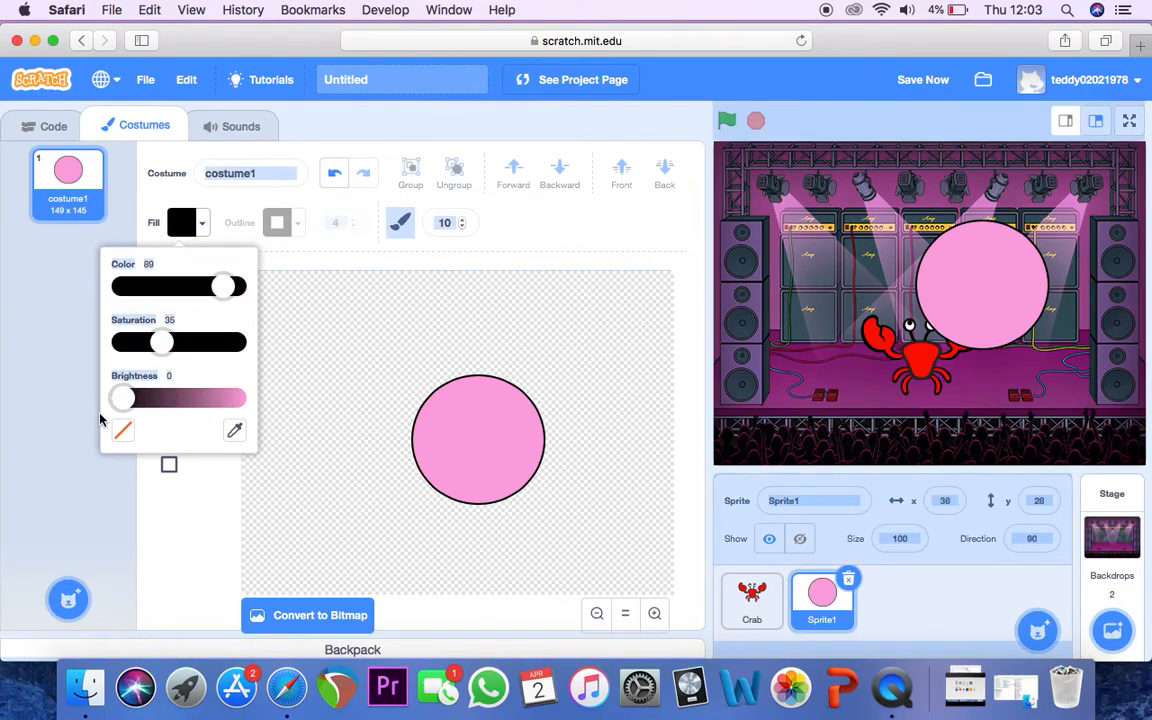
pyautogui.click(449, 421)
pyautogui.click(508, 422)
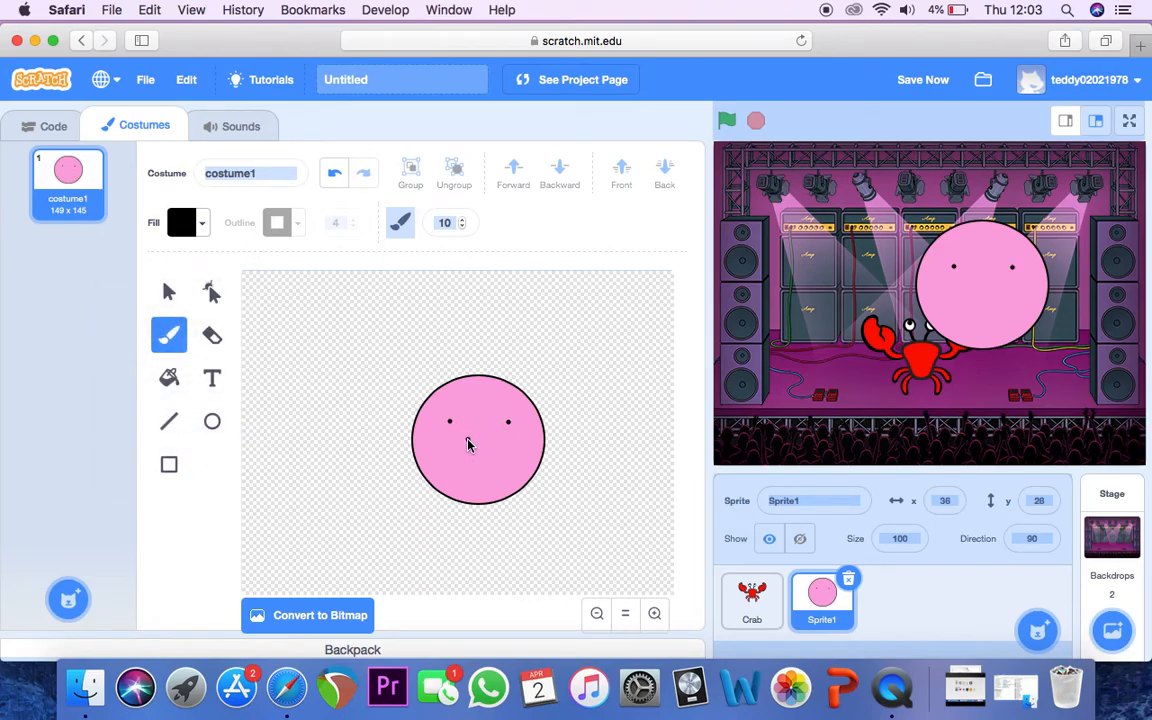
# Step: Paint a black nose and an open mouth on the pink face and fill the mouth white with saturation 0 and brightness 100
pyautogui.moveTo(467, 440)
pyautogui.mouseDown()
pyautogui.moveTo(476, 481)
pyautogui.moveTo(496, 471)
pyautogui.mouseUp()
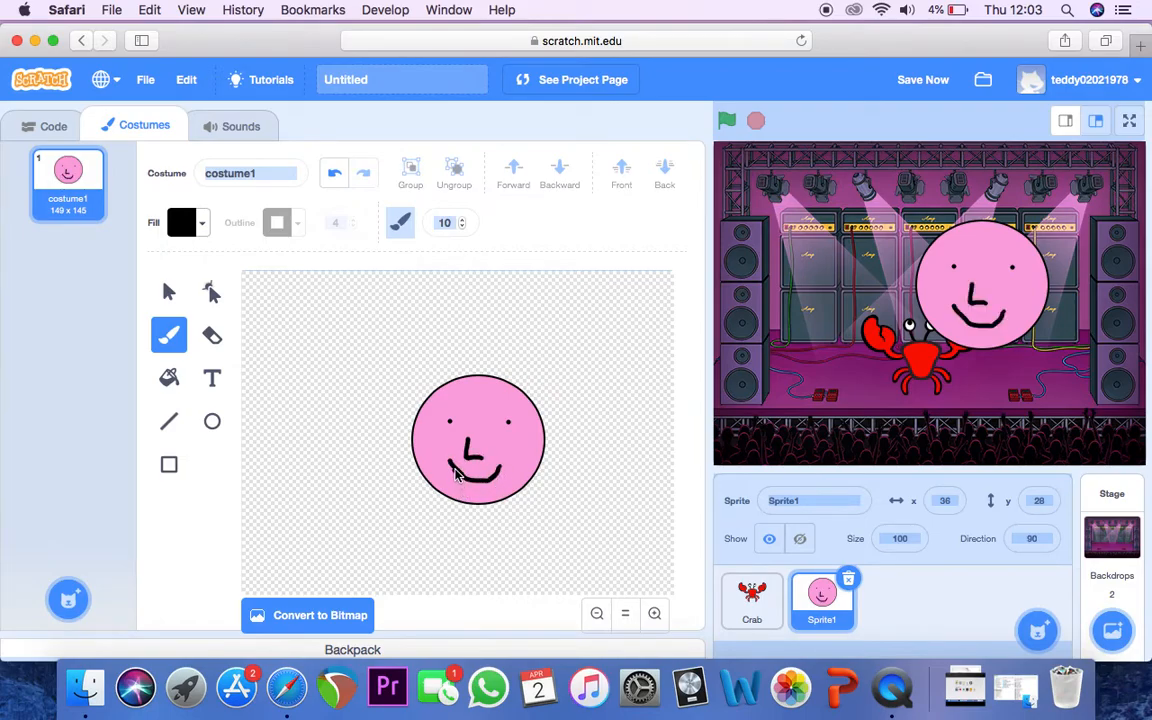
pyautogui.moveTo(455, 471)
pyautogui.mouseDown()
pyautogui.moveTo(456, 500)
pyautogui.moveTo(479, 498)
pyautogui.moveTo(500, 467)
pyautogui.mouseUp()
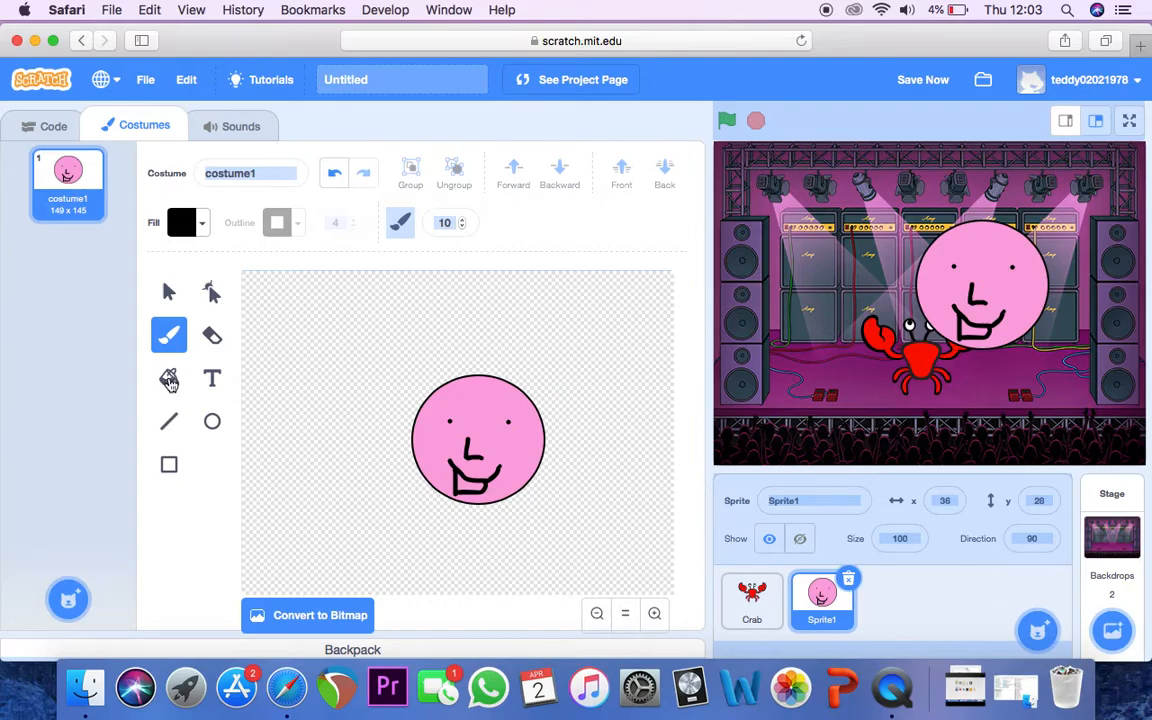
pyautogui.click(169, 381)
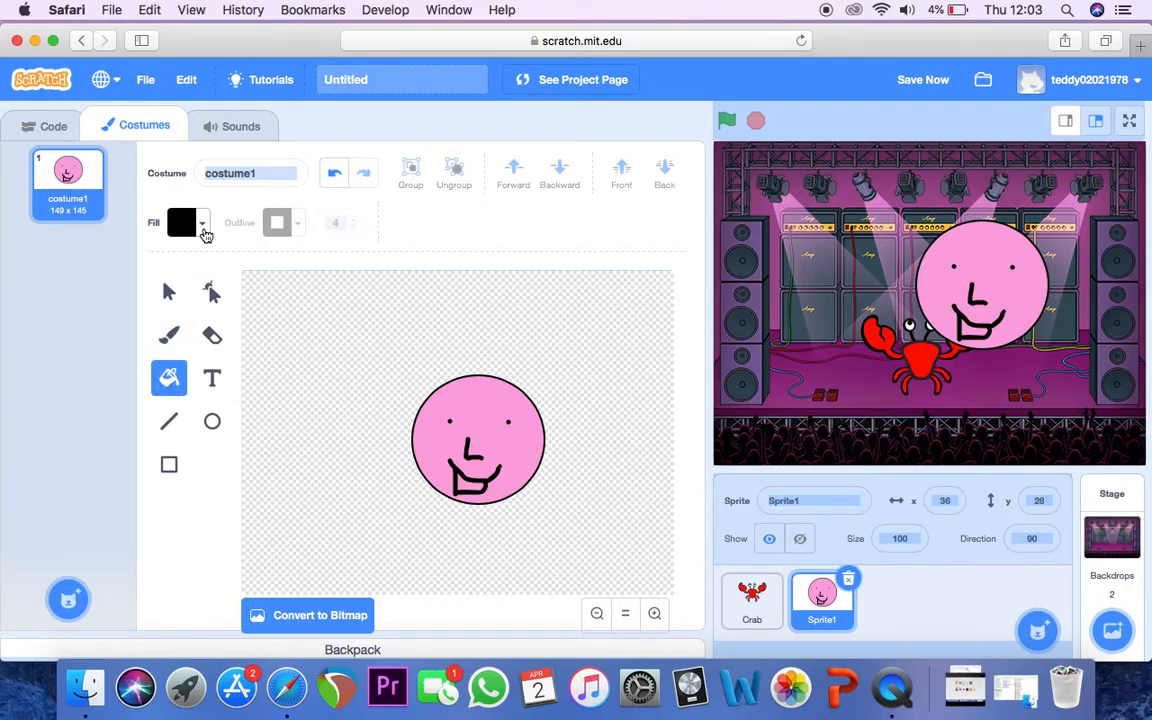
pyautogui.click(204, 231)
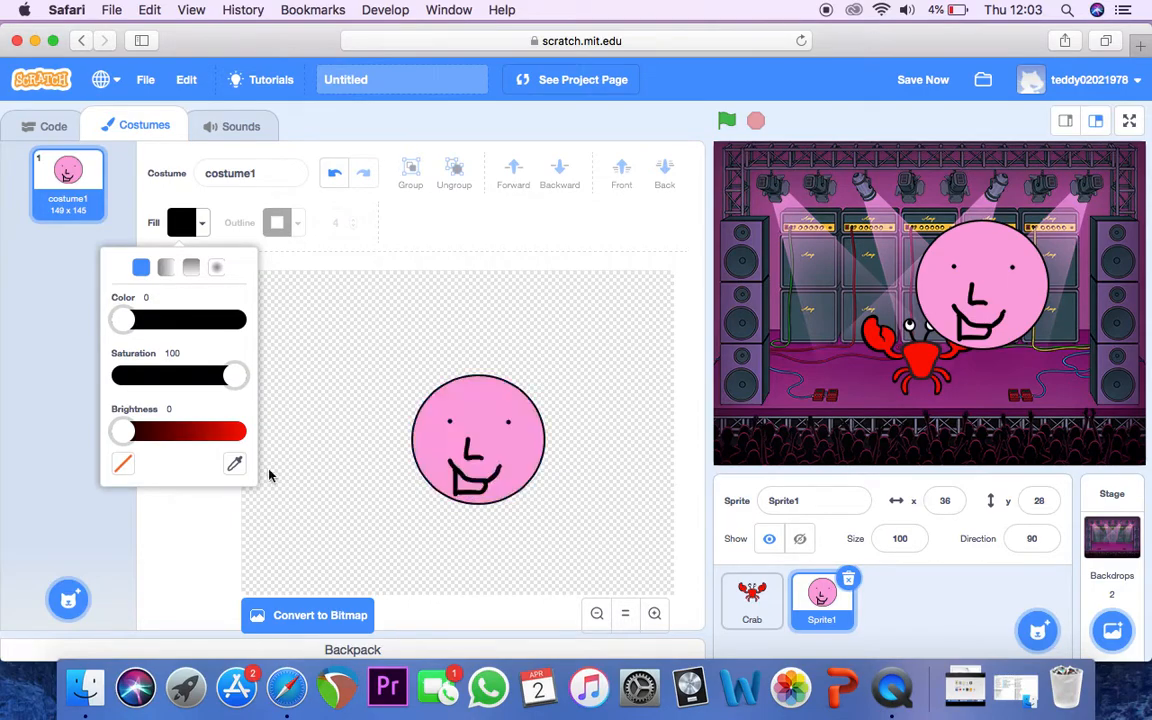
pyautogui.moveTo(122, 431); pyautogui.dragTo(241, 410)
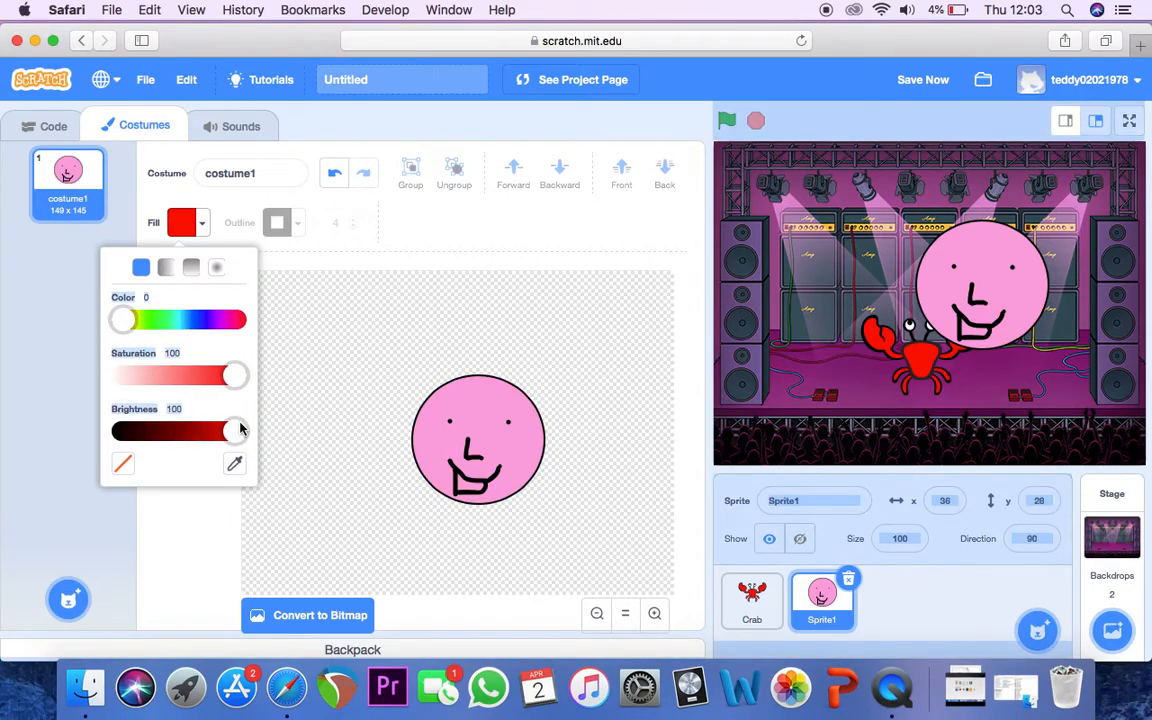
pyautogui.moveTo(231, 375); pyautogui.dragTo(211, 375)
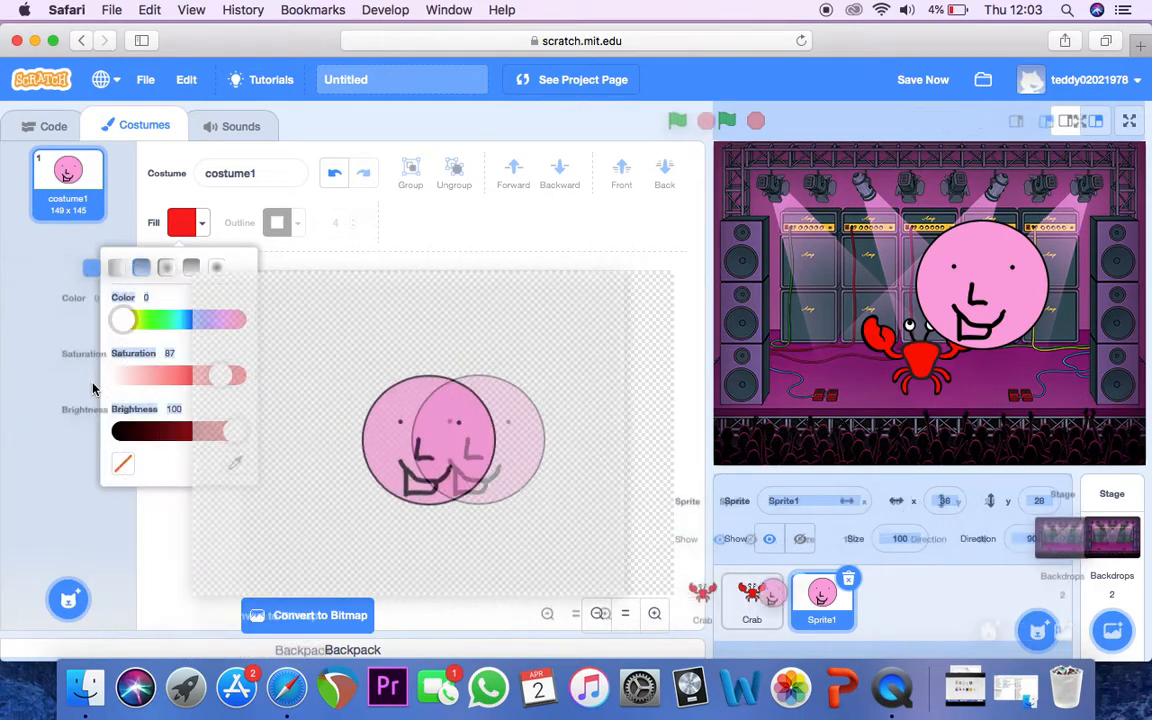
pyautogui.moveTo(201, 376); pyautogui.dragTo(110, 389)
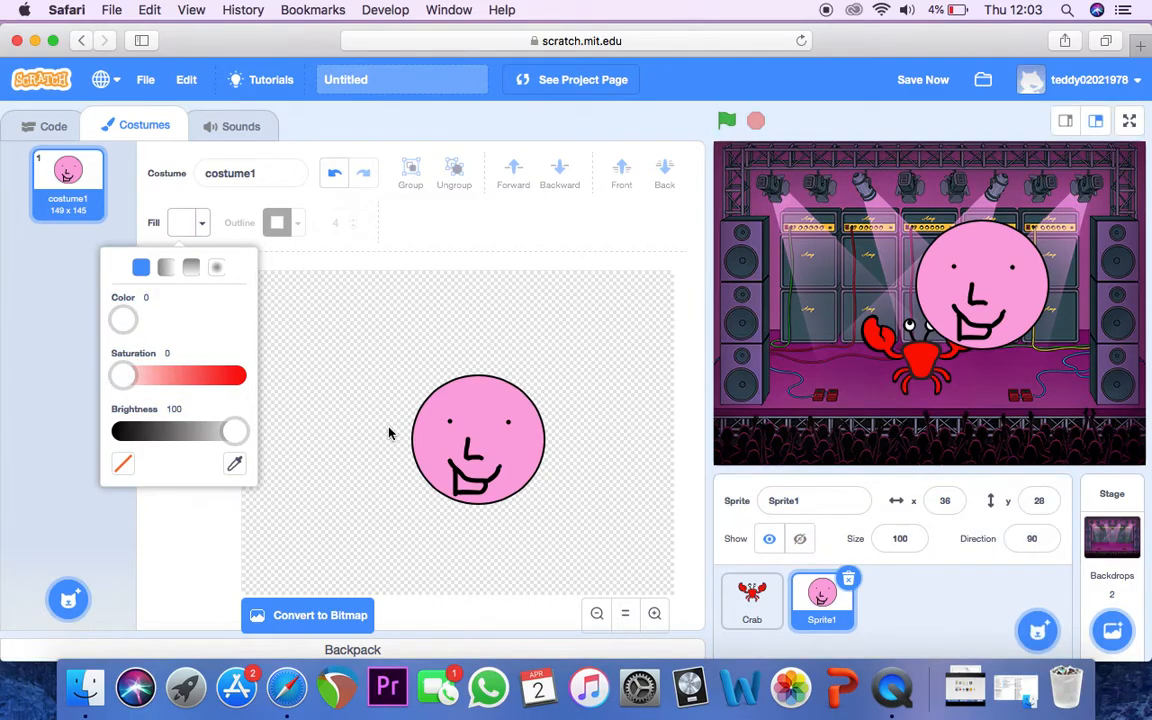
pyautogui.click(463, 487)
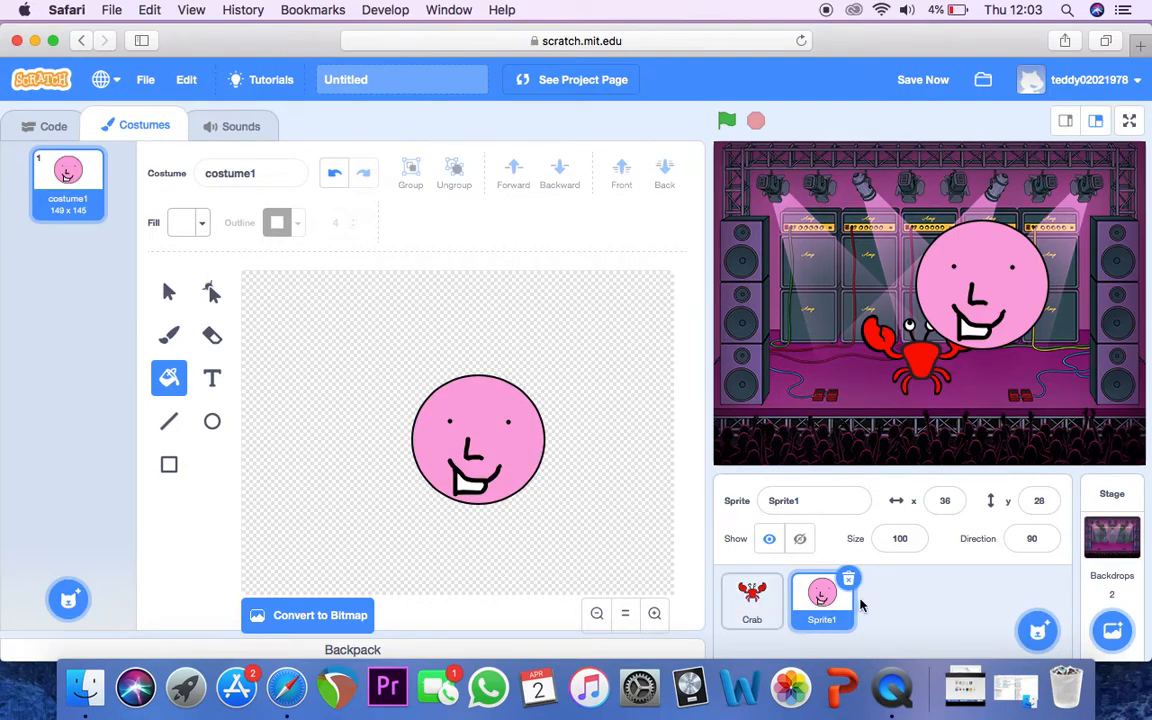
# Step: Set the size of the pink face sprite to 50
pyautogui.click(914, 538)
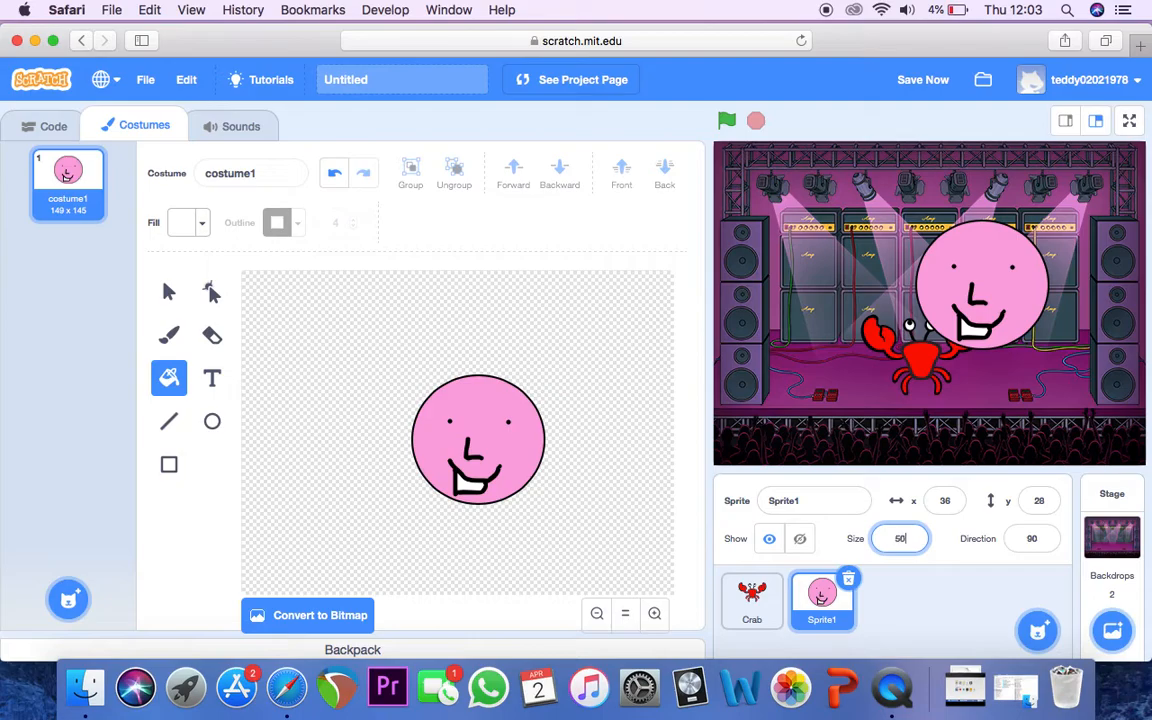
pyautogui.write('50')
pyautogui.press('Return')
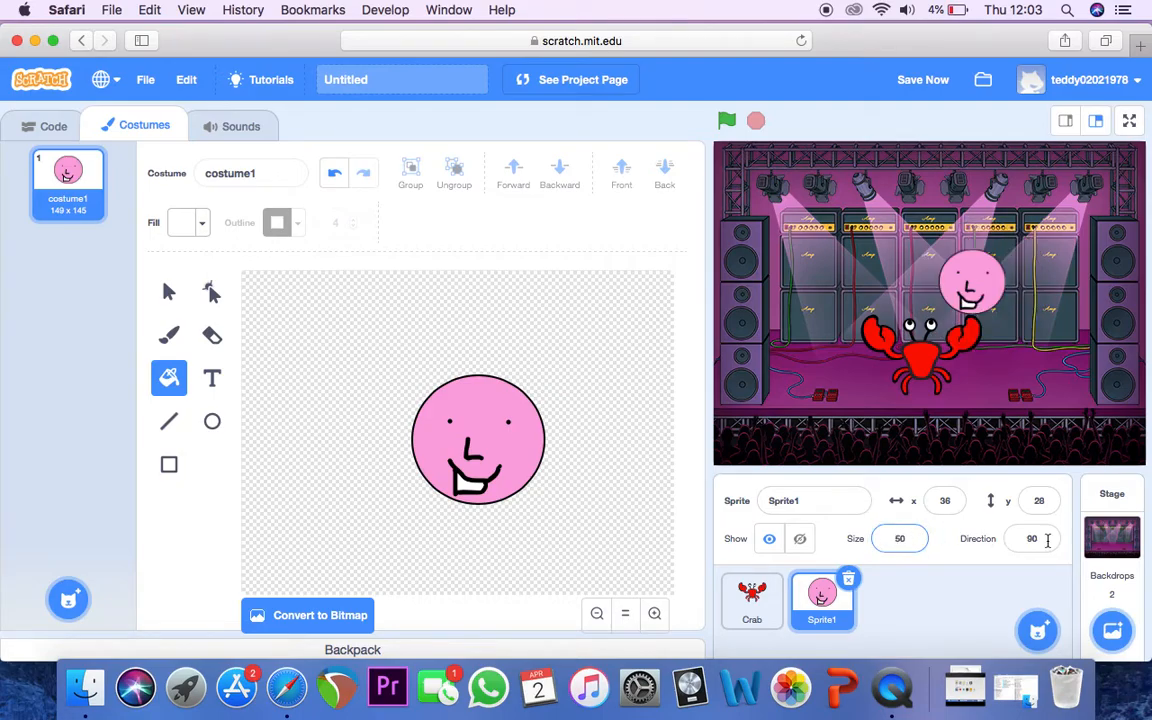
pyautogui.click(1048, 540)
pyautogui.click(1068, 556)
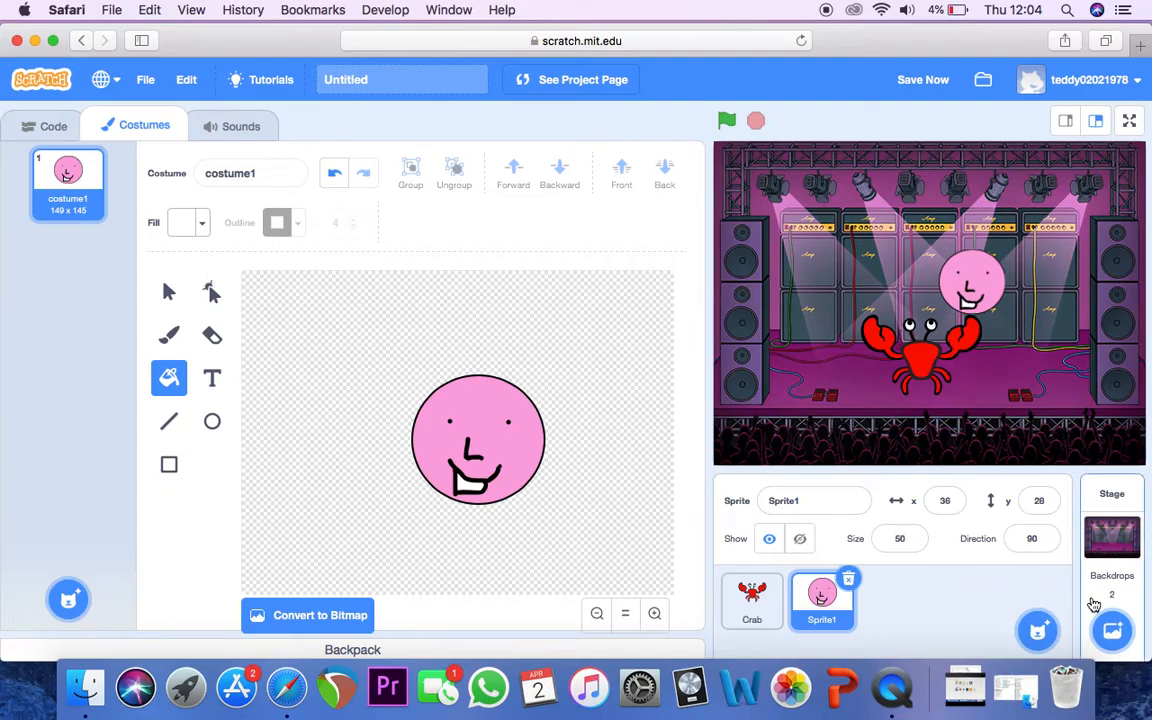
# Step: Start painting a new backdrop and set the Rectangle tool's fill to green with color 40, saturation 100 and brightness 100
pyautogui.moveTo(1118, 638)
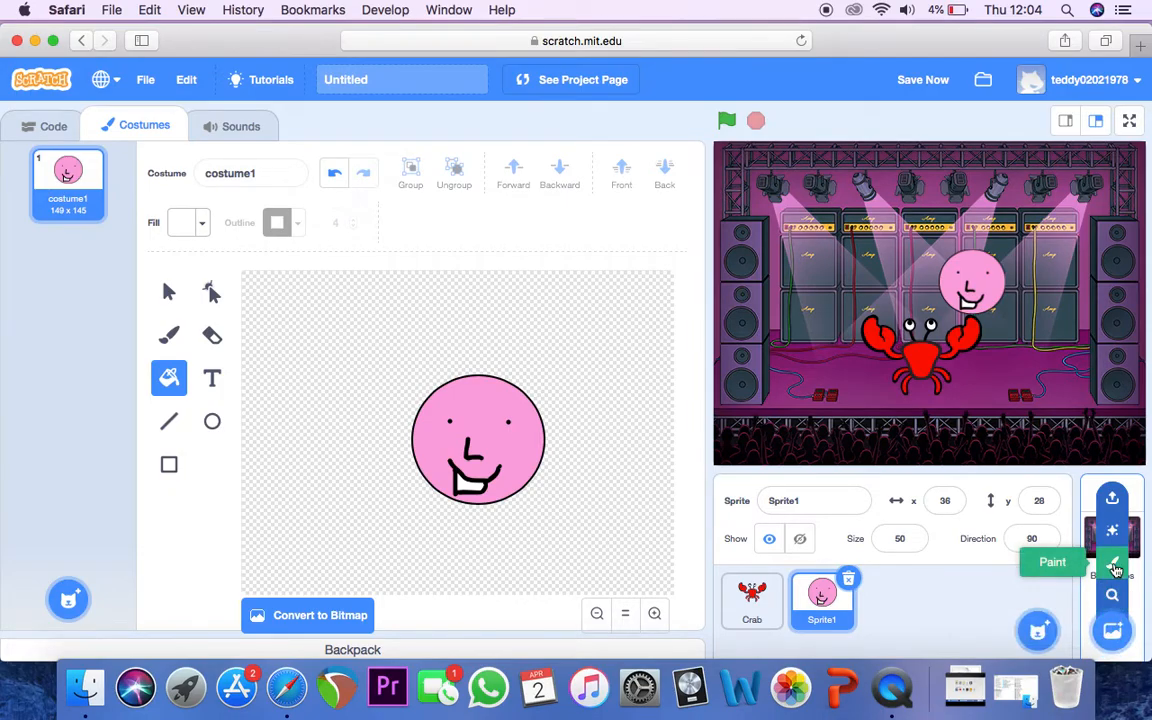
pyautogui.click(1116, 566)
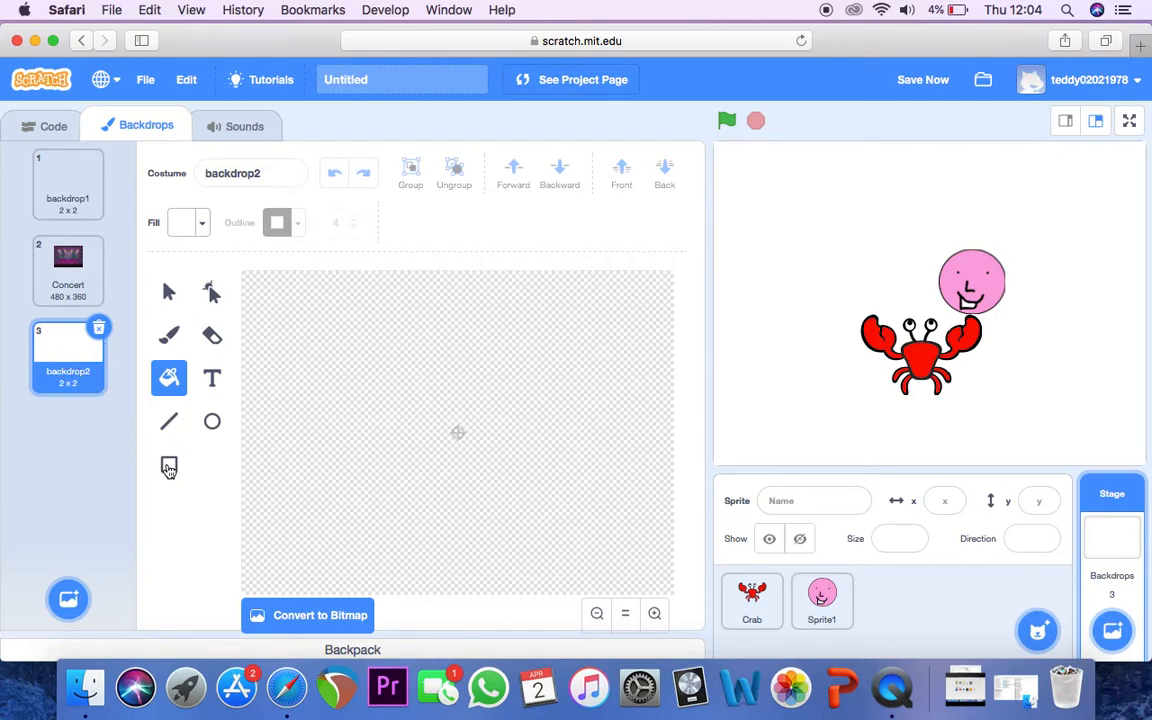
pyautogui.click(169, 468)
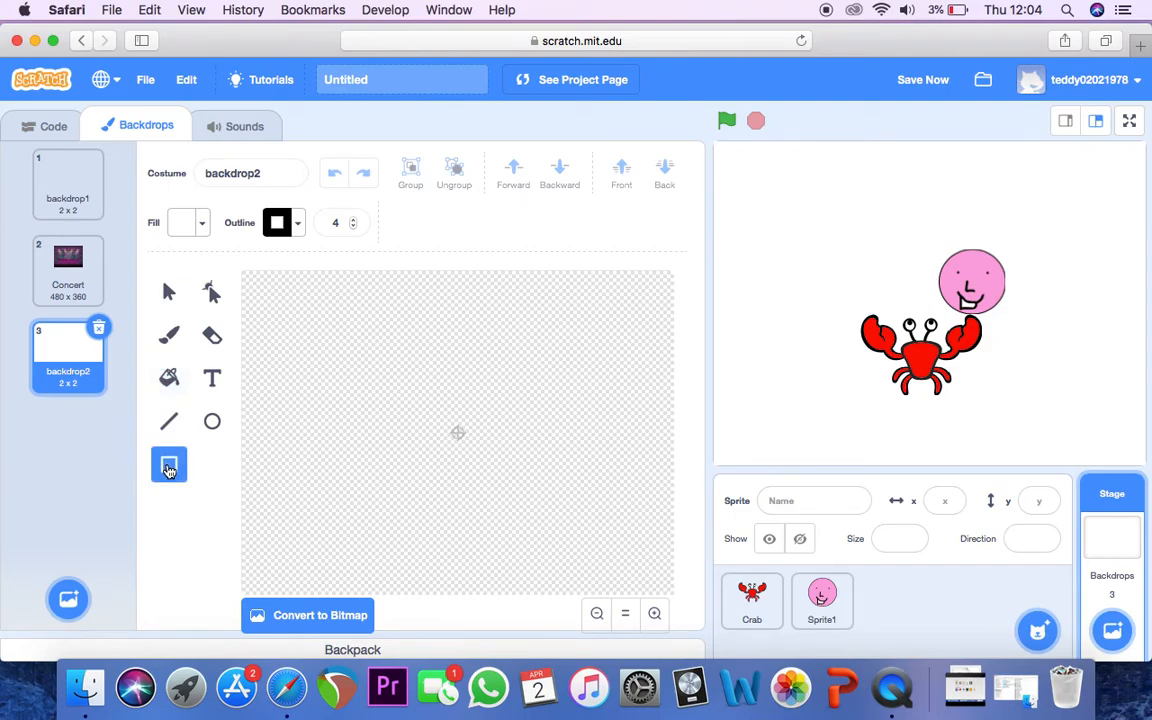
pyautogui.click(202, 226)
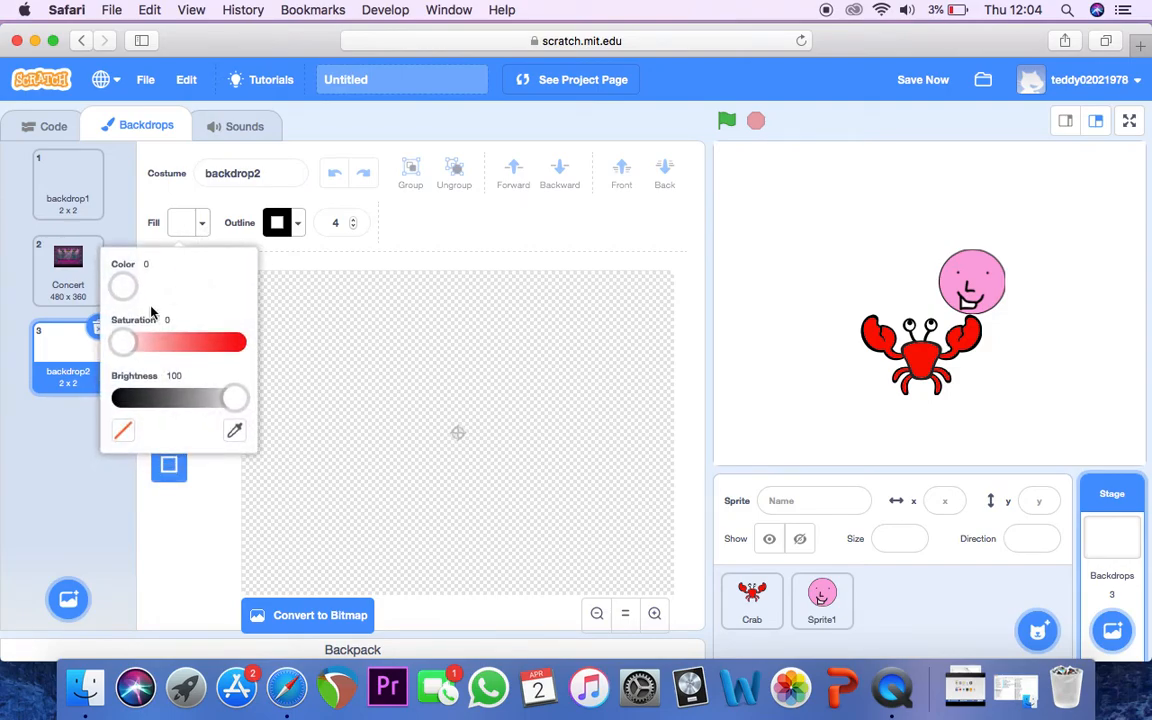
pyautogui.moveTo(123, 288); pyautogui.dragTo(166, 288)
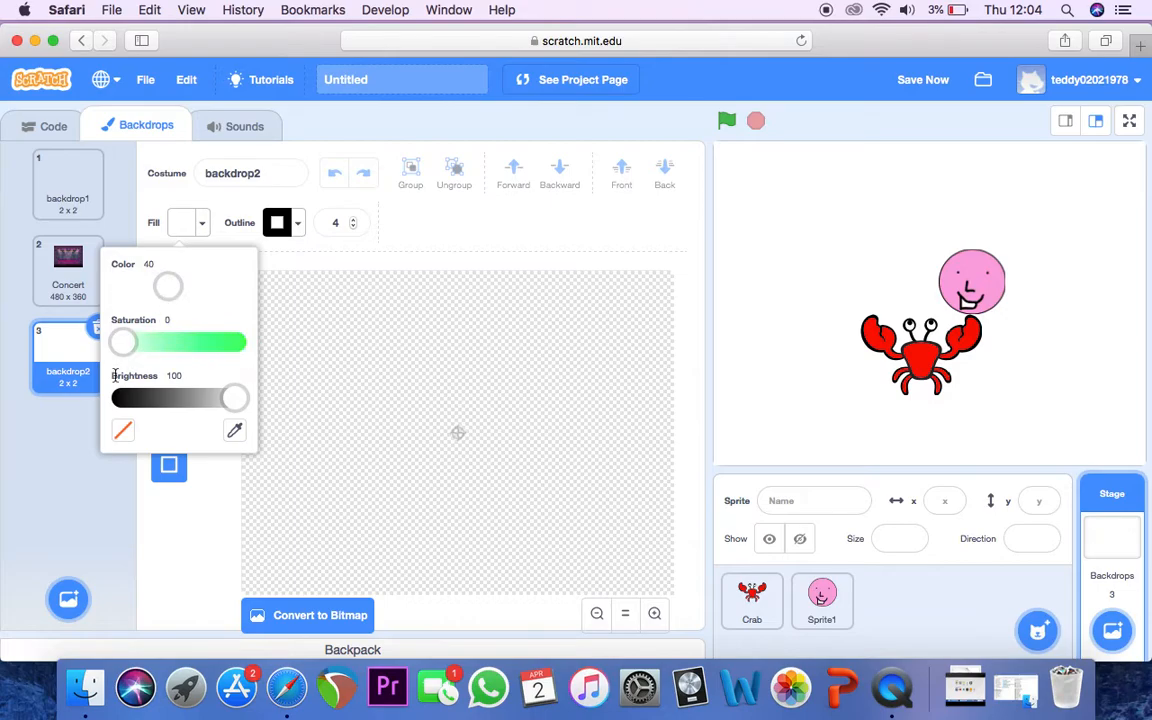
pyautogui.moveTo(122, 342); pyautogui.dragTo(275, 368)
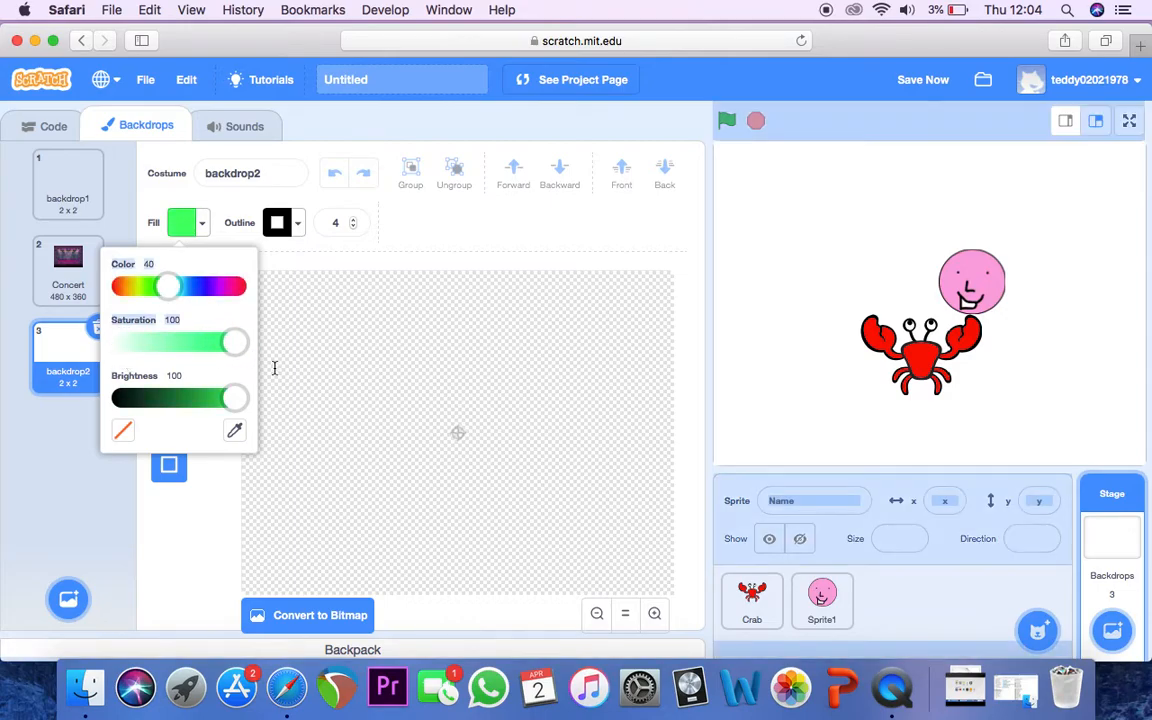
# Step: Remove the outline and draw a green rectangle of about 505 x 185 across the lower part of the backdrop
pyautogui.click(297, 240)
pyautogui.click(296, 228)
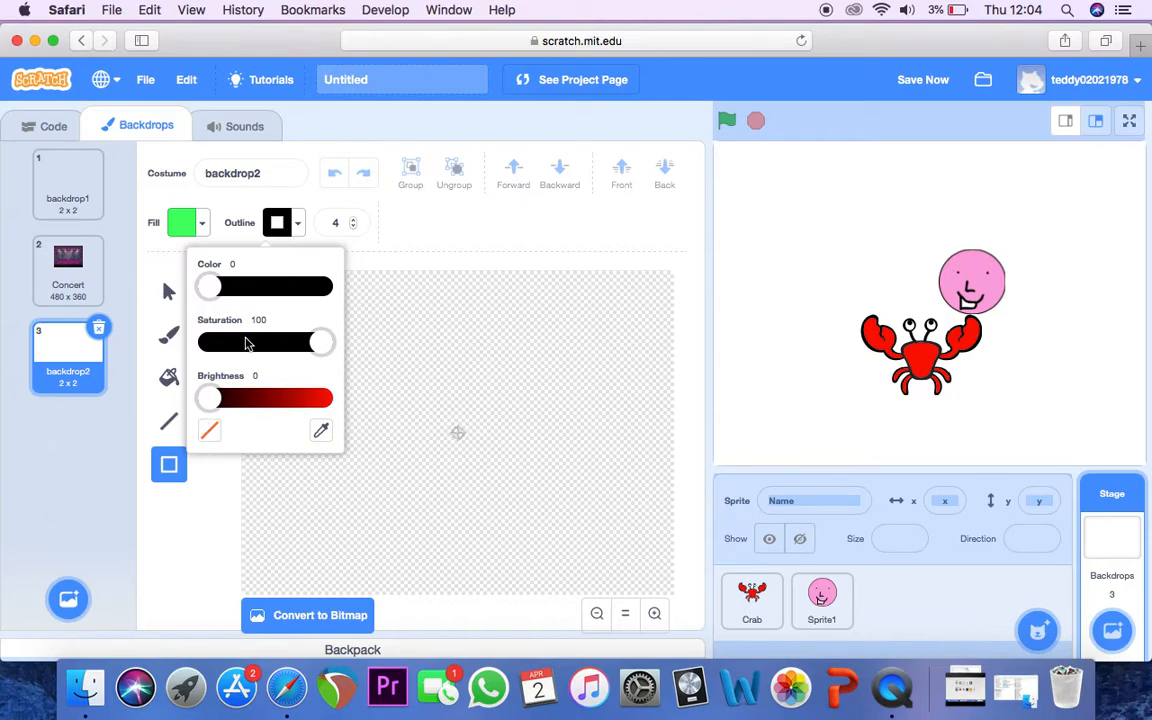
pyautogui.click(209, 432)
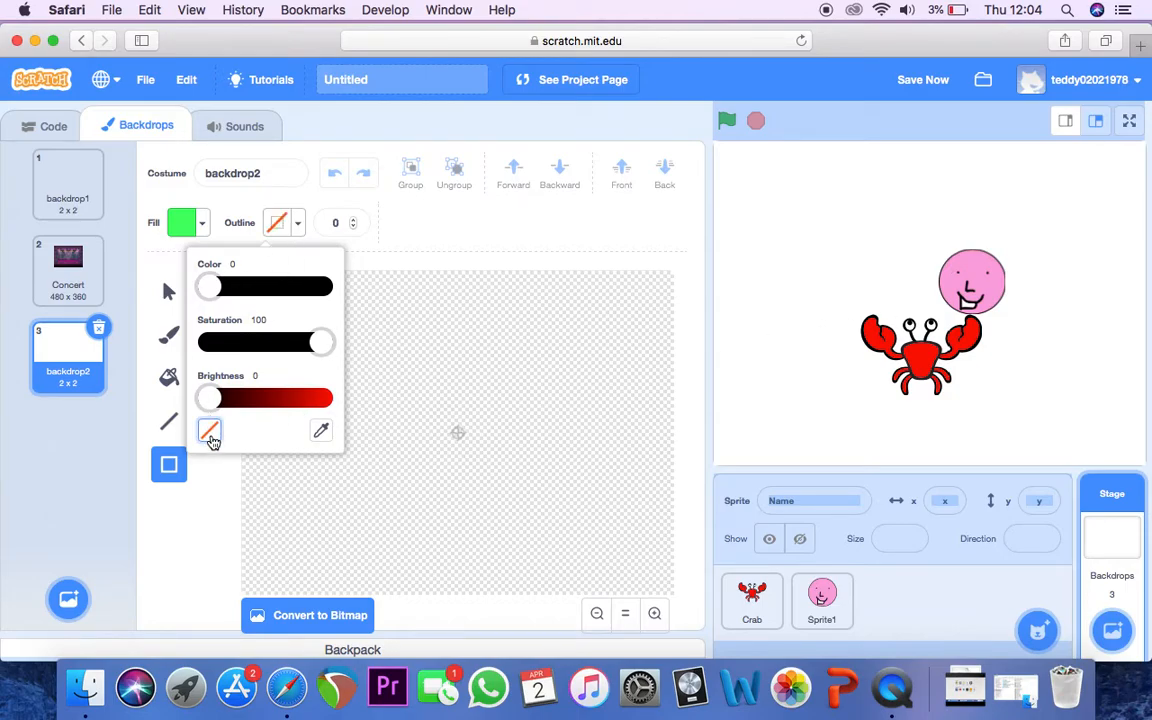
pyautogui.click(84, 520)
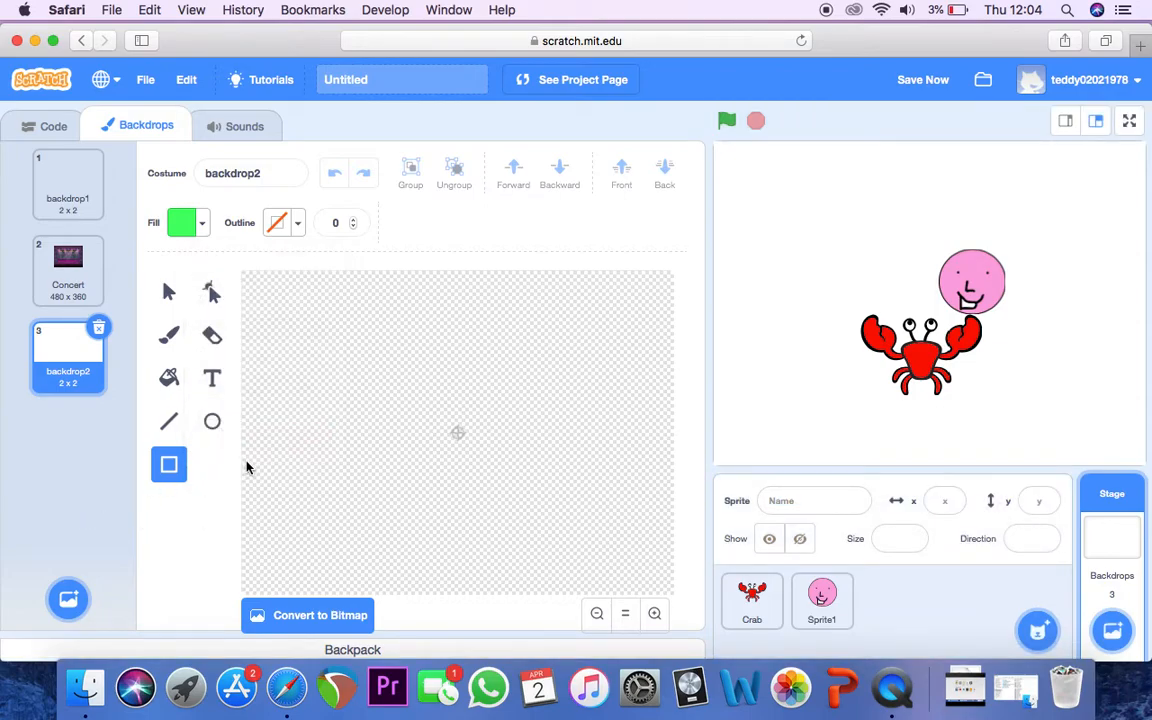
pyautogui.moveTo(243, 464); pyautogui.dragTo(694, 634)
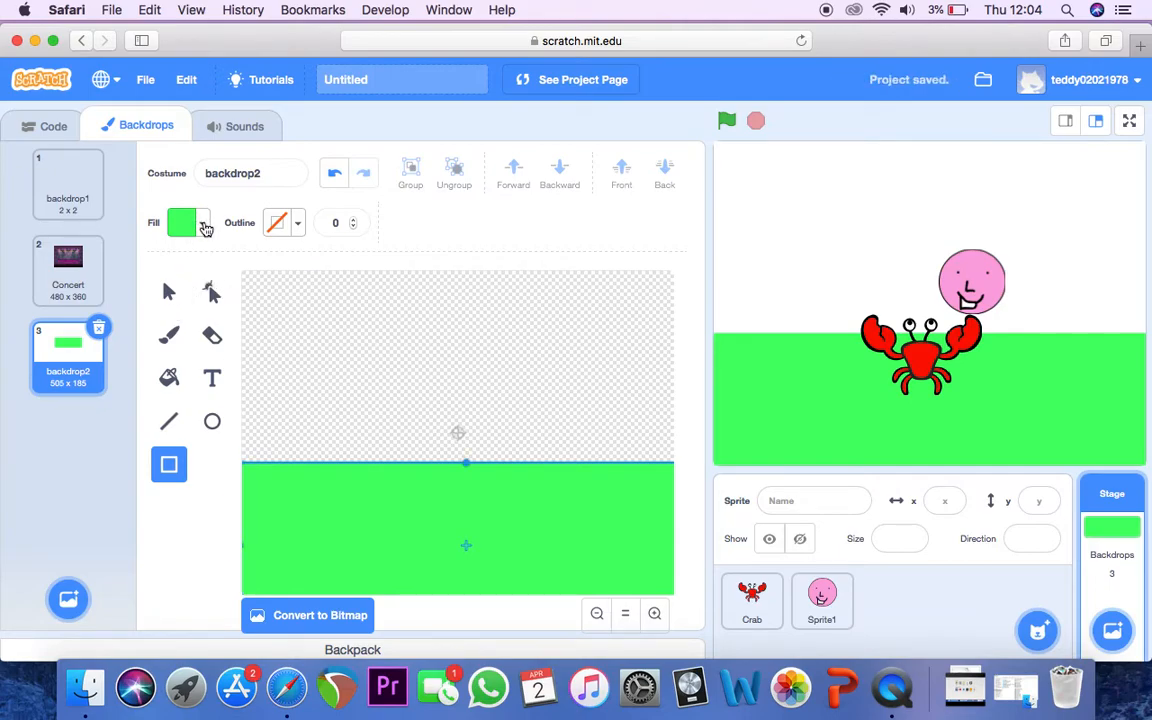
# Step: Recolor the ground rectangle to a darker green with color 35, saturation 70 and brightness 71
pyautogui.click(204, 228)
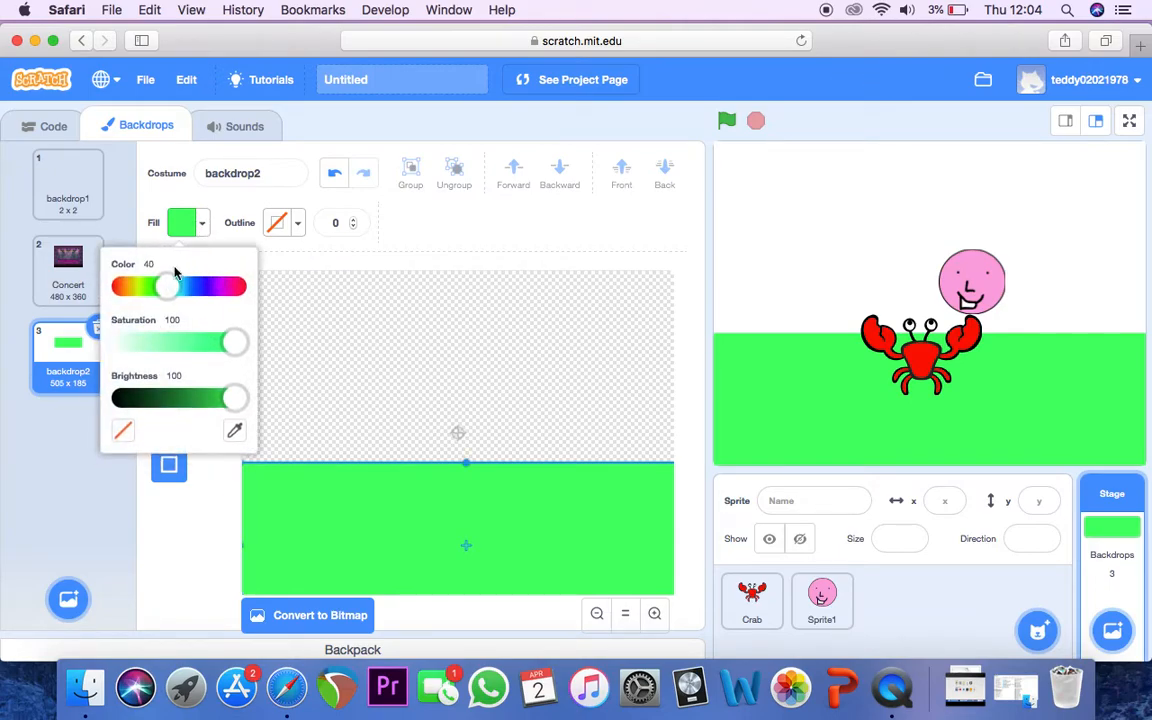
pyautogui.moveTo(232, 398); pyautogui.dragTo(121, 399)
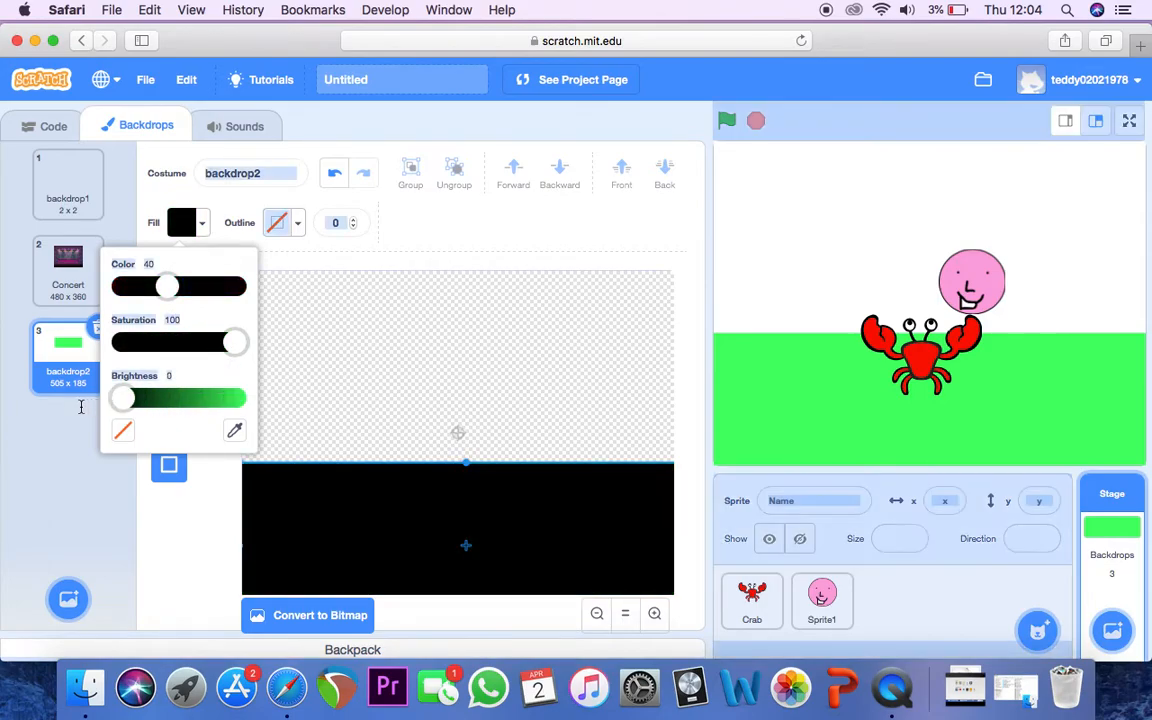
pyautogui.moveTo(231, 342); pyautogui.dragTo(164, 343)
pyautogui.moveTo(121, 398)
pyautogui.mouseDown()
pyautogui.moveTo(147, 399)
pyautogui.moveTo(120, 399)
pyautogui.mouseUp()
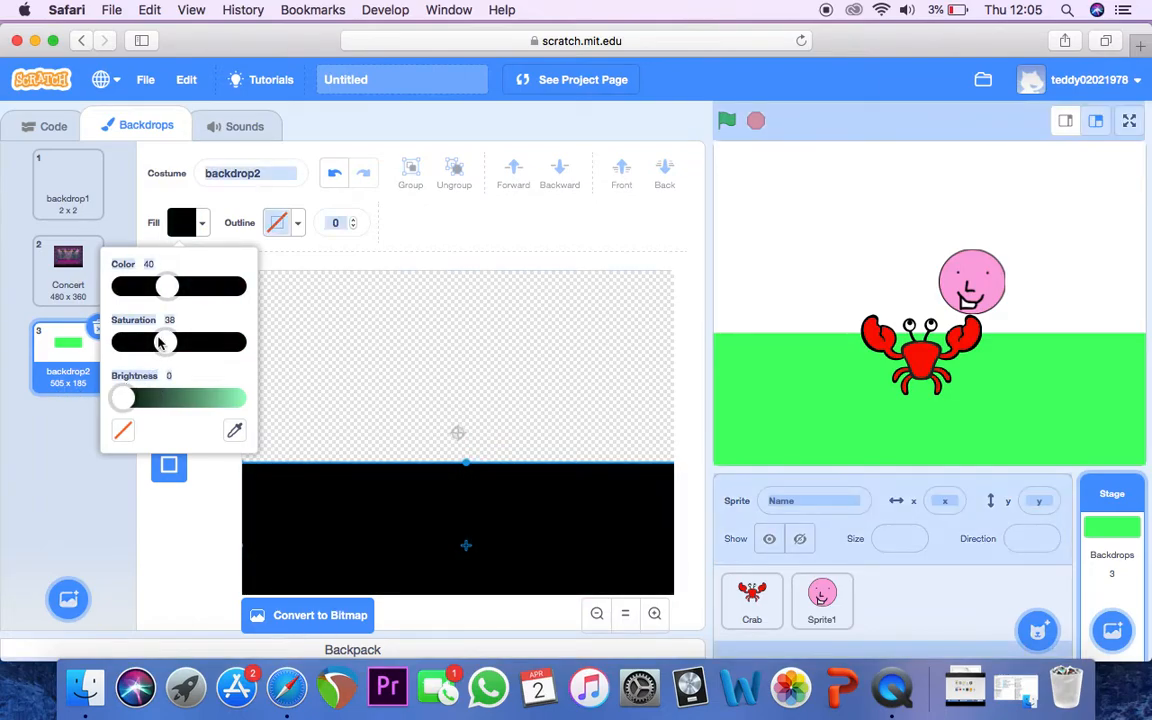
pyautogui.moveTo(167, 298); pyautogui.dragTo(172, 290)
pyautogui.click(175, 345)
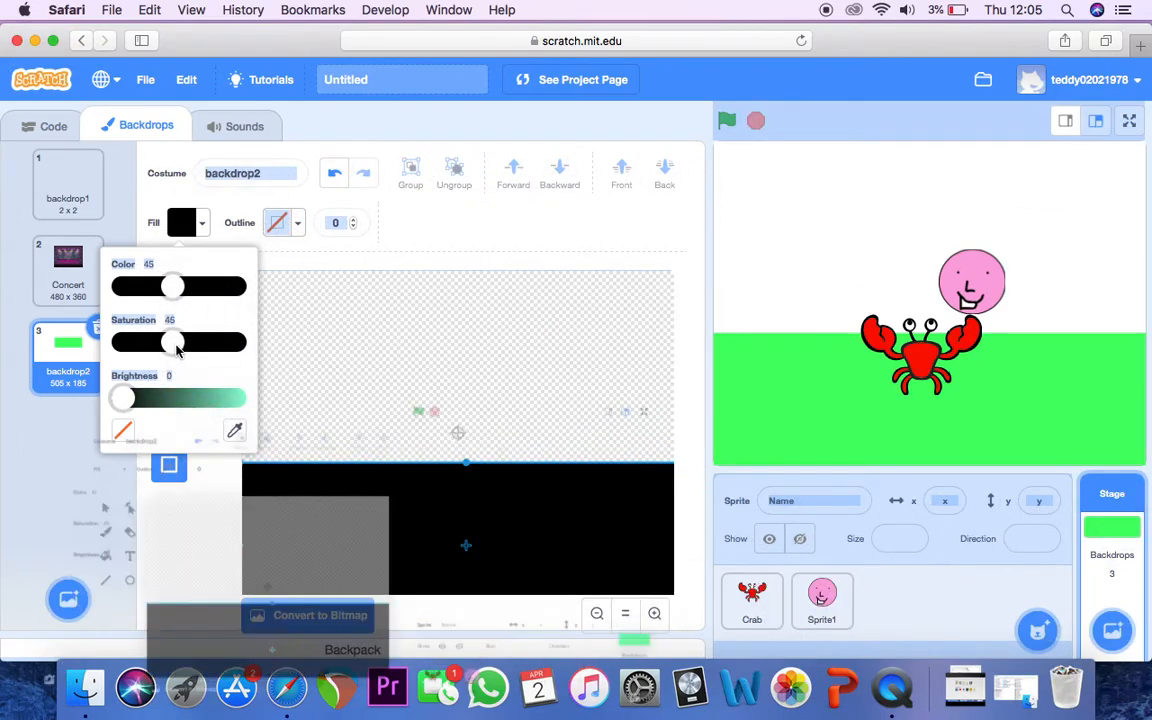
pyautogui.moveTo(201, 347); pyautogui.dragTo(208, 405)
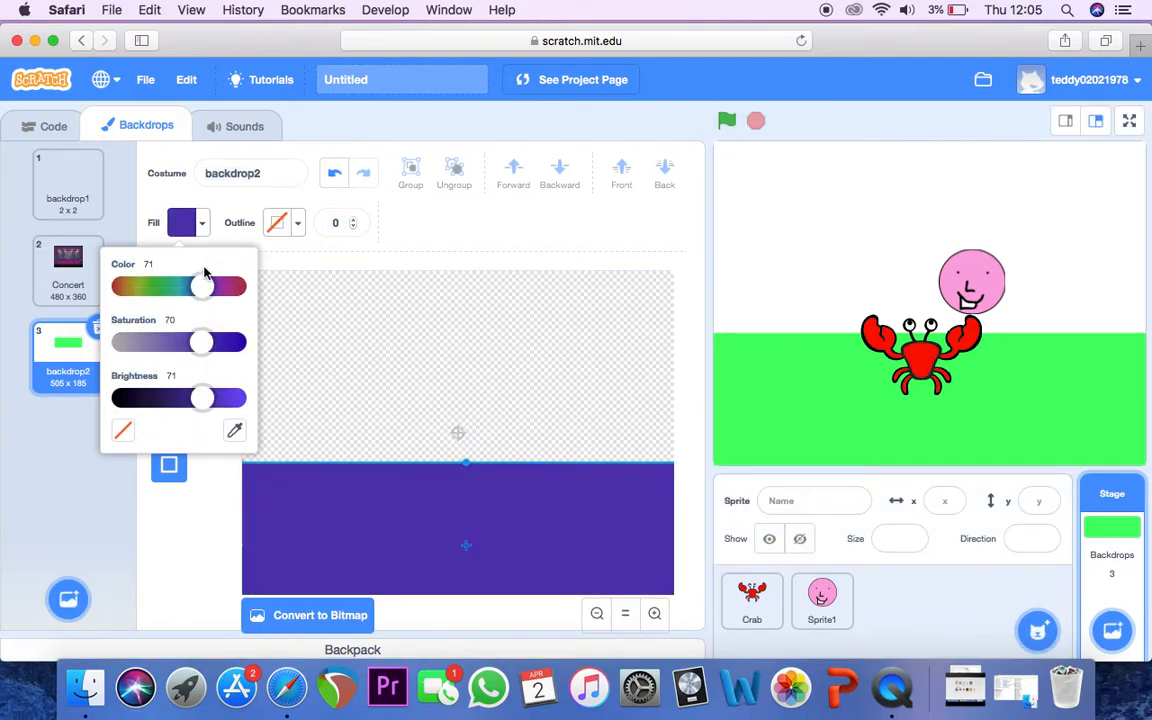
pyautogui.moveTo(203, 286); pyautogui.dragTo(155, 286)
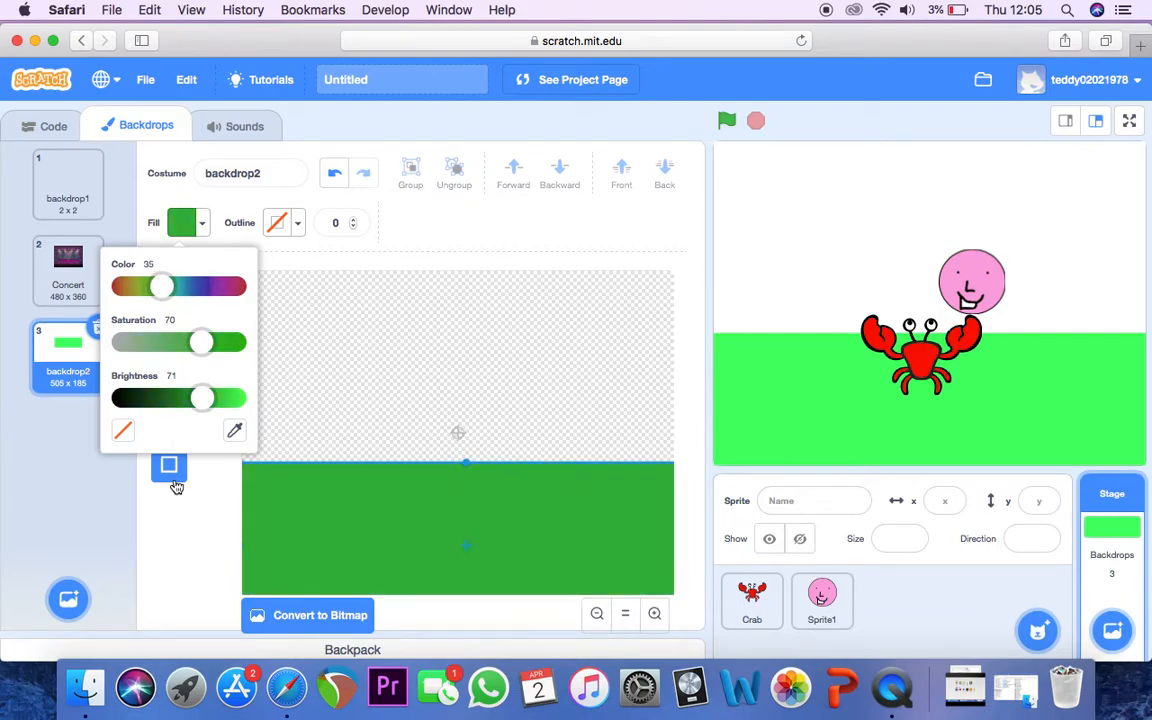
pyautogui.click(183, 553)
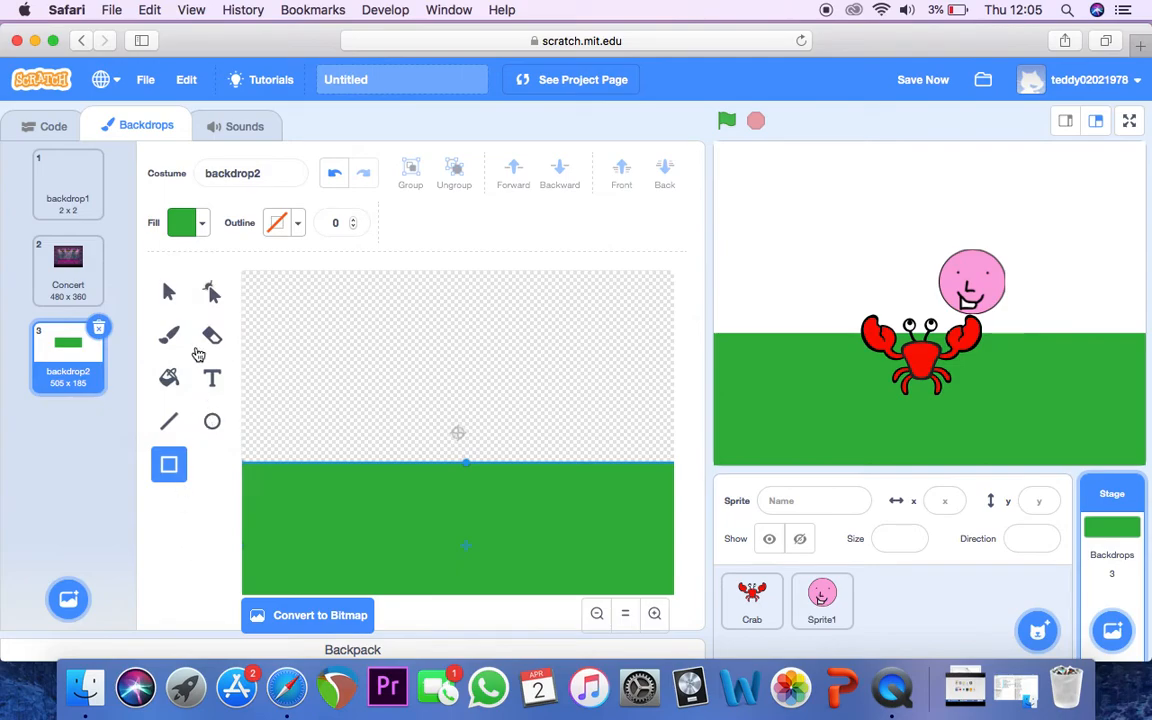
# Step: Set the Brush fill to grey with saturation 0 and brightness 60
pyautogui.click(172, 340)
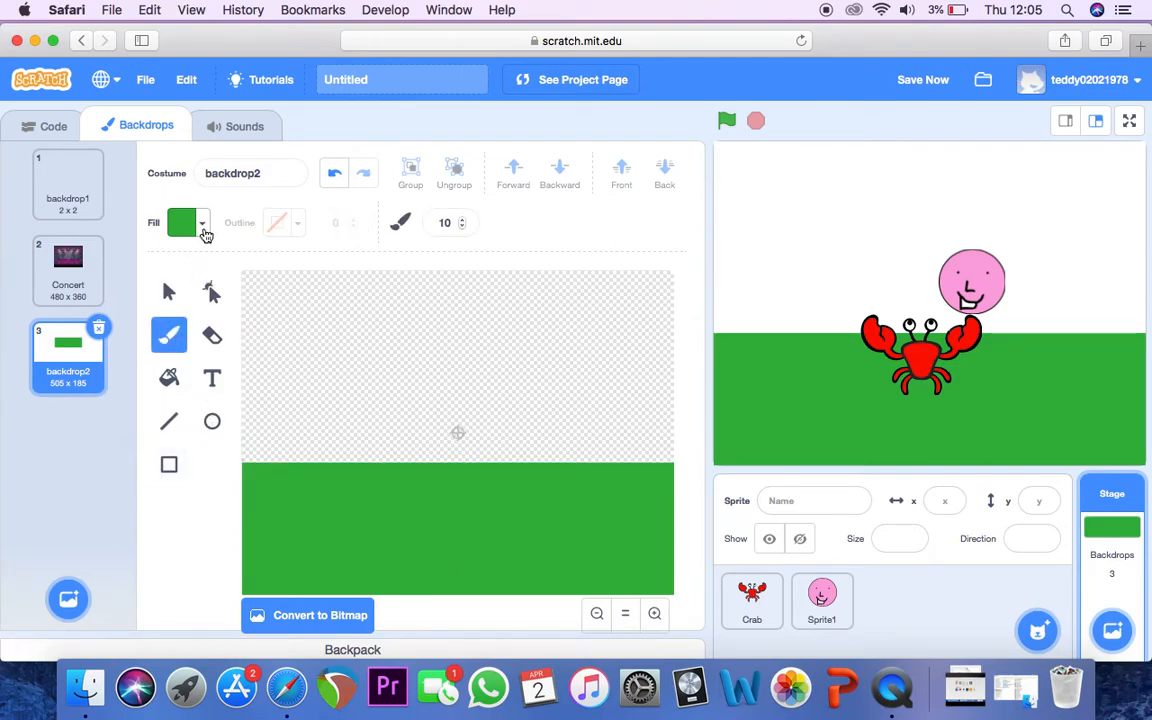
pyautogui.click(203, 229)
pyautogui.moveTo(202, 341); pyautogui.dragTo(101, 338)
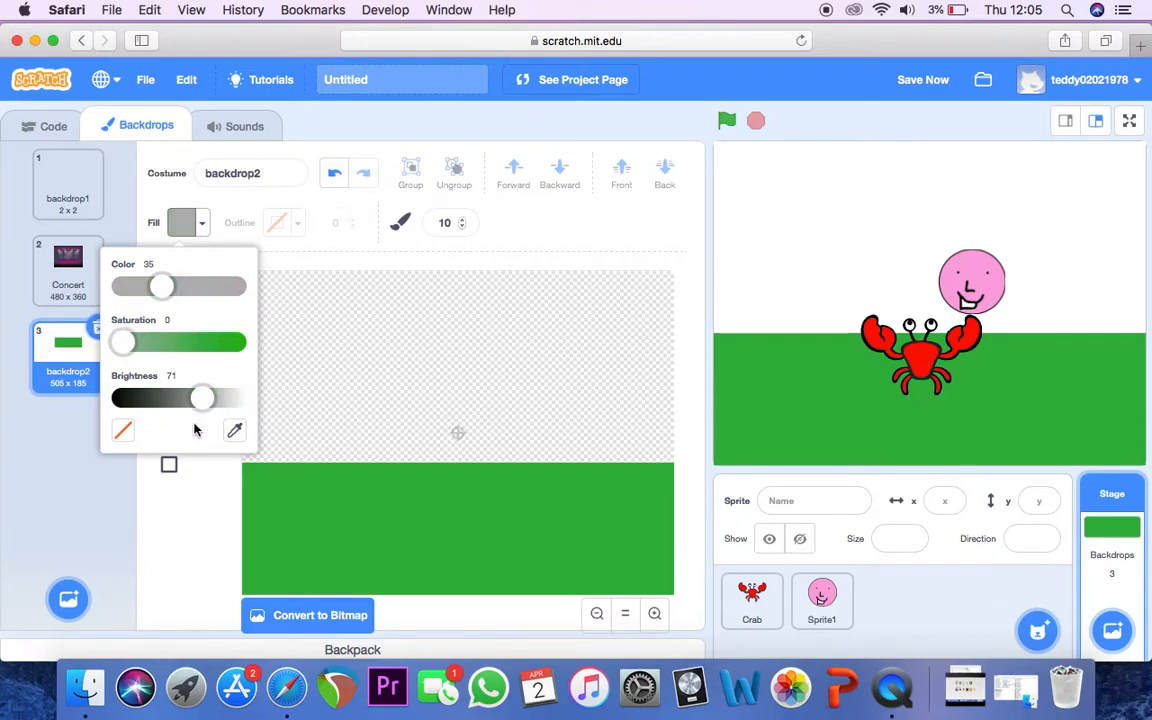
pyautogui.moveTo(201, 398); pyautogui.dragTo(193, 398)
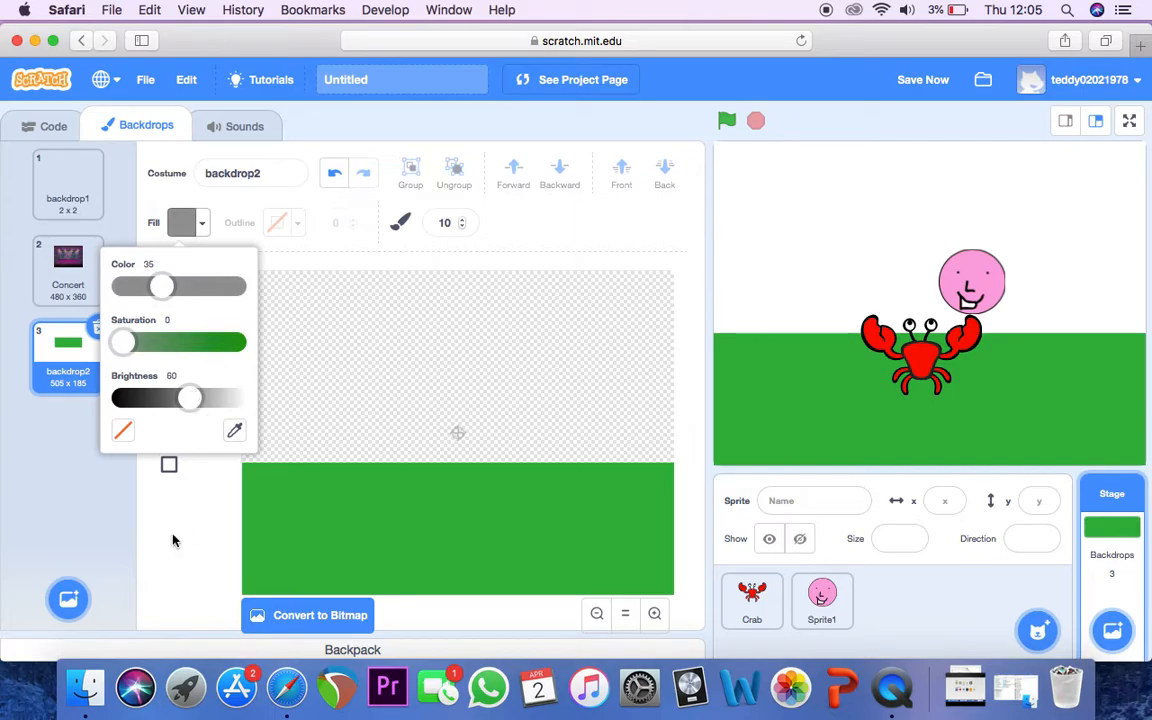
pyautogui.click(105, 524)
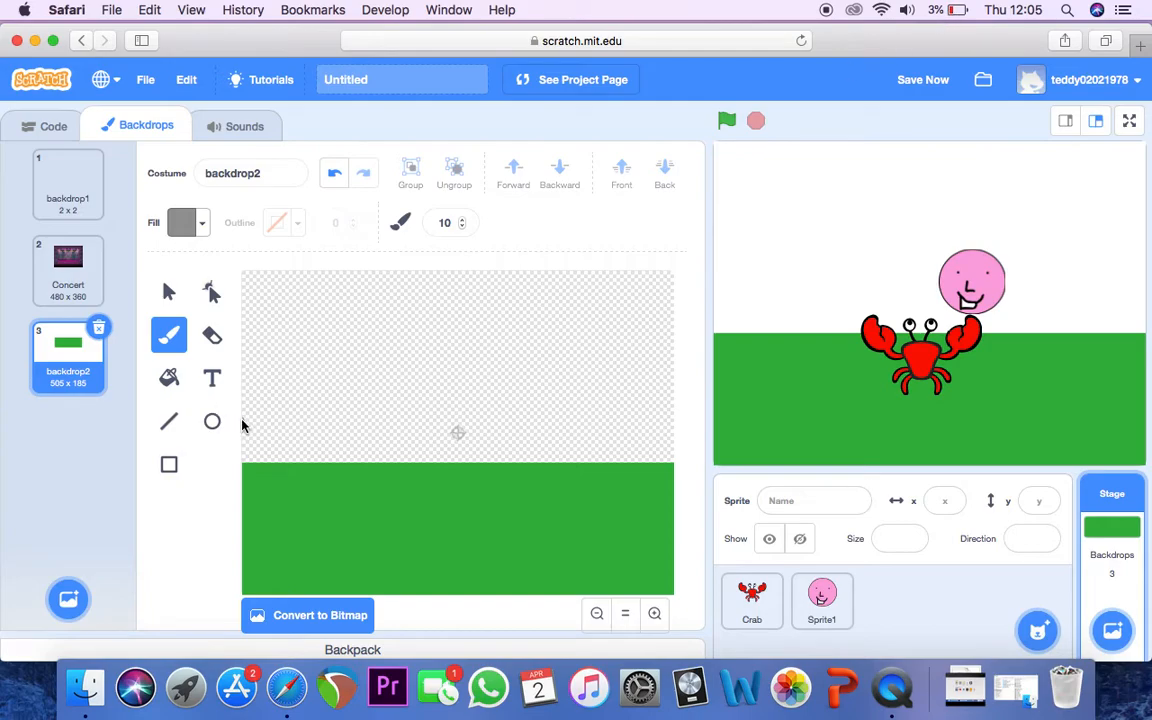
# Step: Paint two adjoining grey mountain outlines above the green ground with a size 33 brush
pyautogui.click(462, 224)
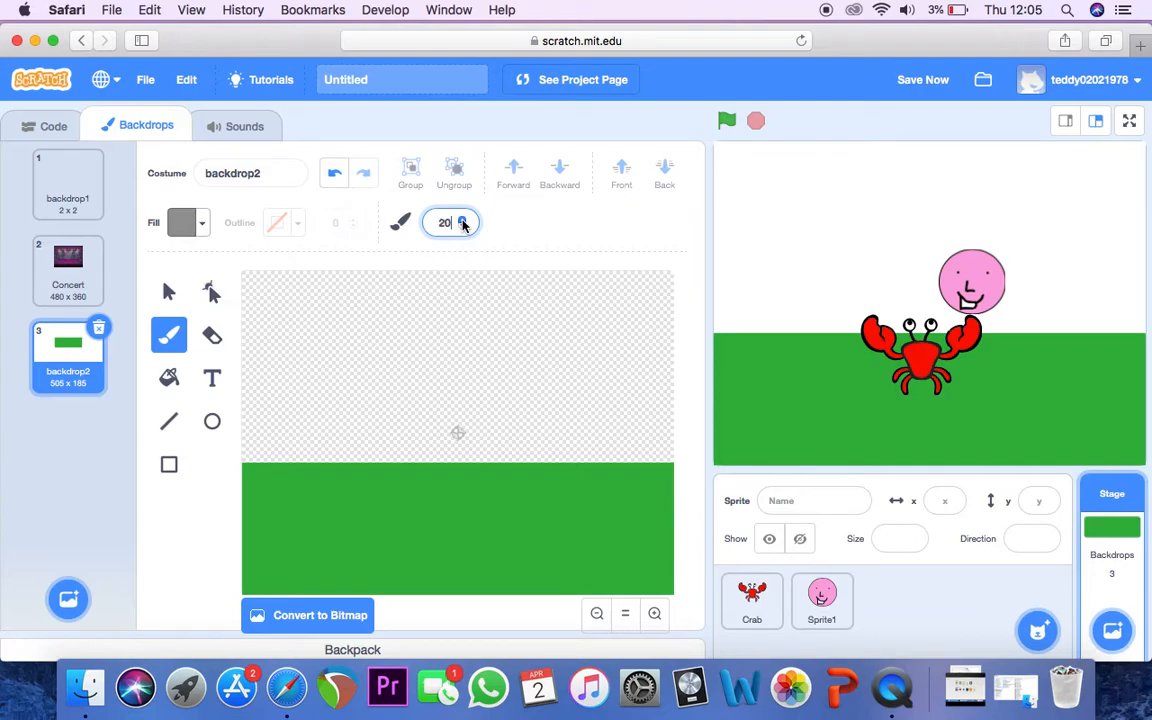
pyautogui.click(462, 224)
pyautogui.moveTo(245, 421)
pyautogui.mouseDown()
pyautogui.moveTo(293, 344)
pyautogui.moveTo(321, 326)
pyautogui.moveTo(391, 393)
pyautogui.moveTo(428, 468)
pyautogui.mouseUp()
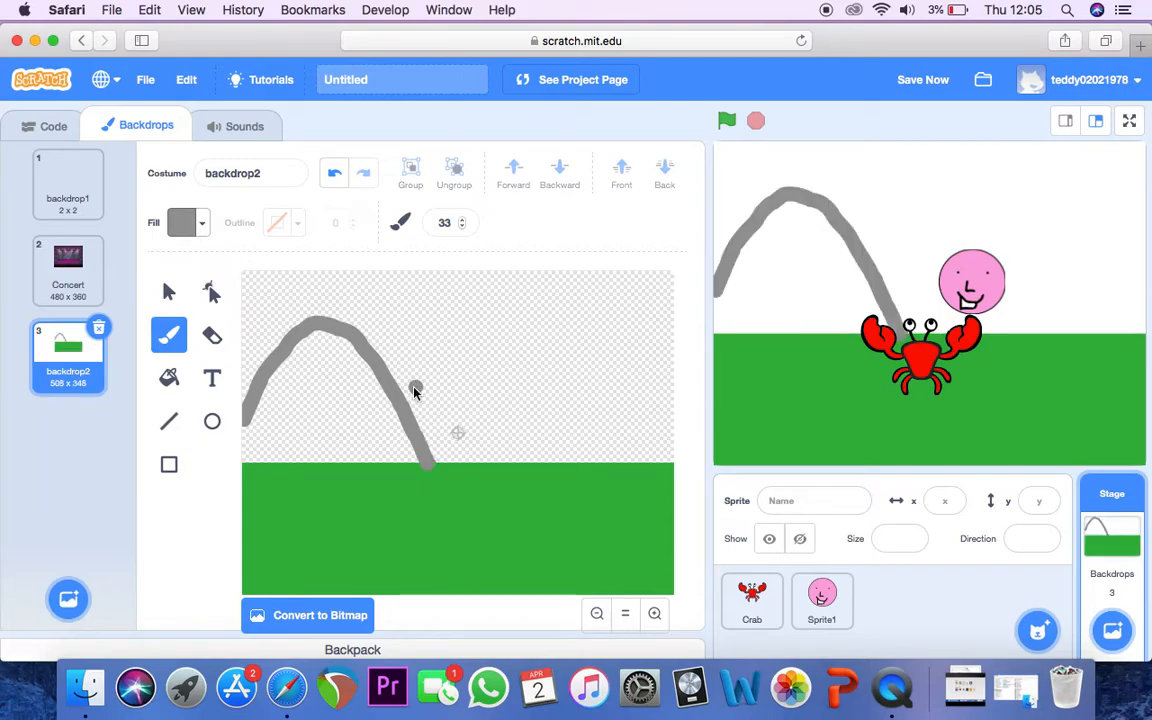
pyautogui.moveTo(406, 404)
pyautogui.mouseDown()
pyautogui.moveTo(464, 343)
pyautogui.moveTo(576, 316)
pyautogui.moveTo(680, 430)
pyautogui.mouseUp()
# Step: Paint both mountains solid grey down to the green ground using the Brush at size 67
pyautogui.click(169, 377)
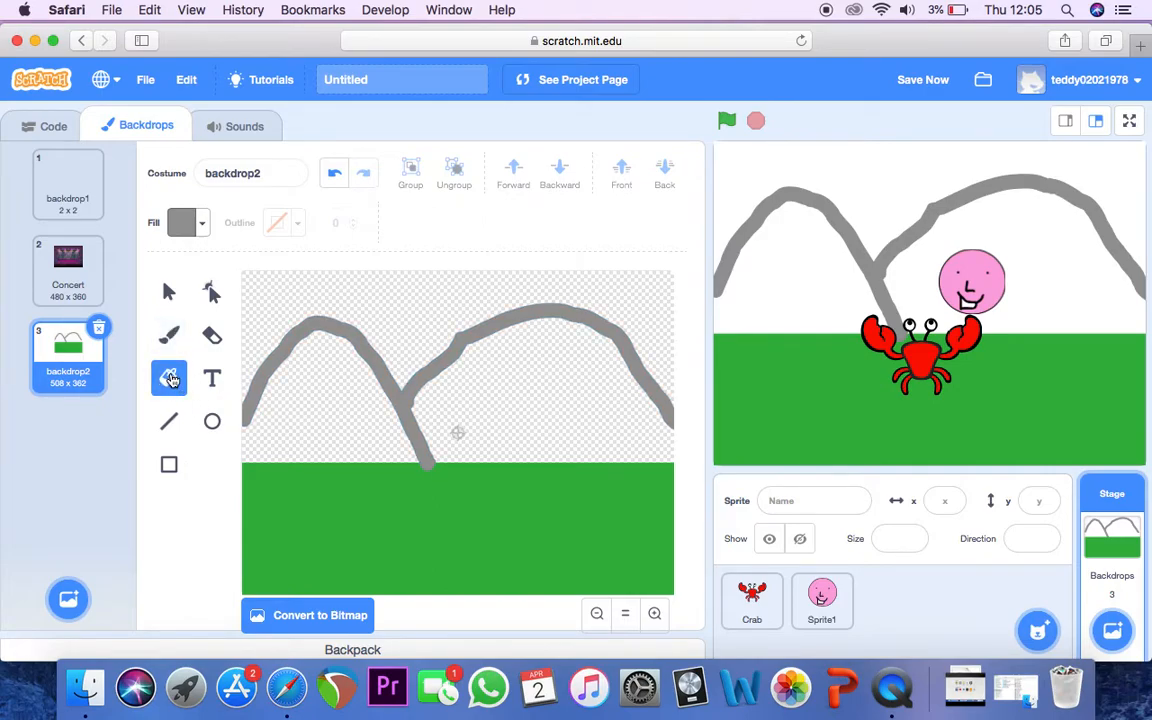
pyautogui.click(173, 336)
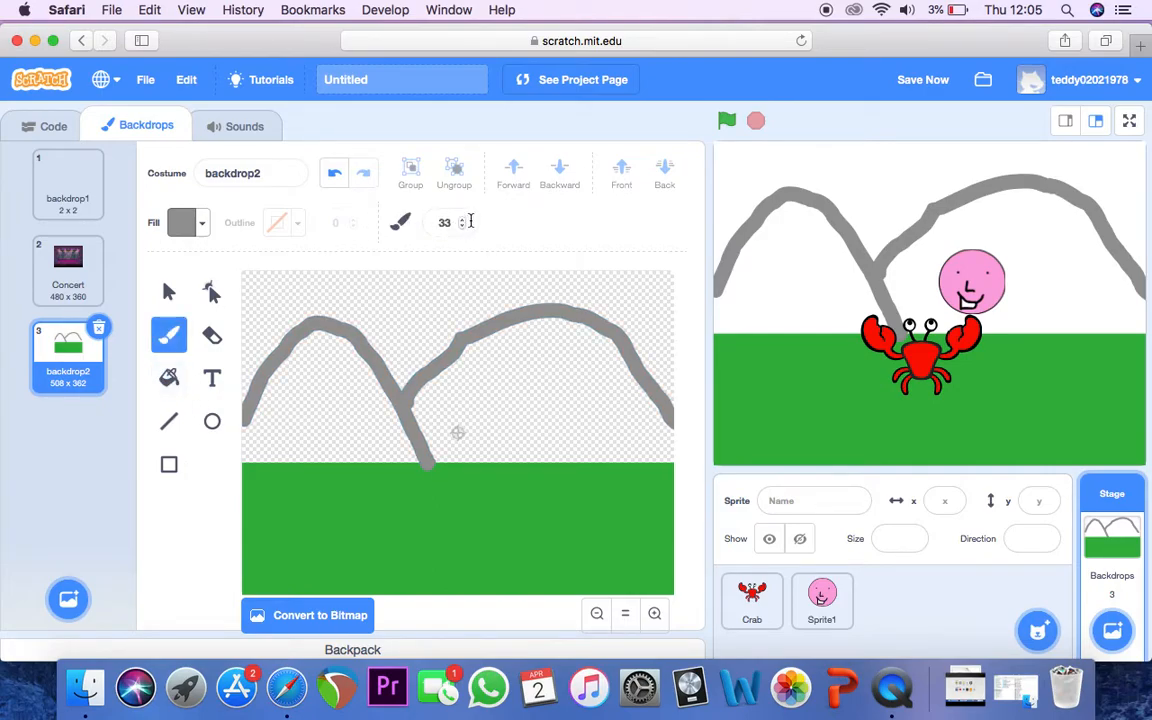
pyautogui.click(463, 225)
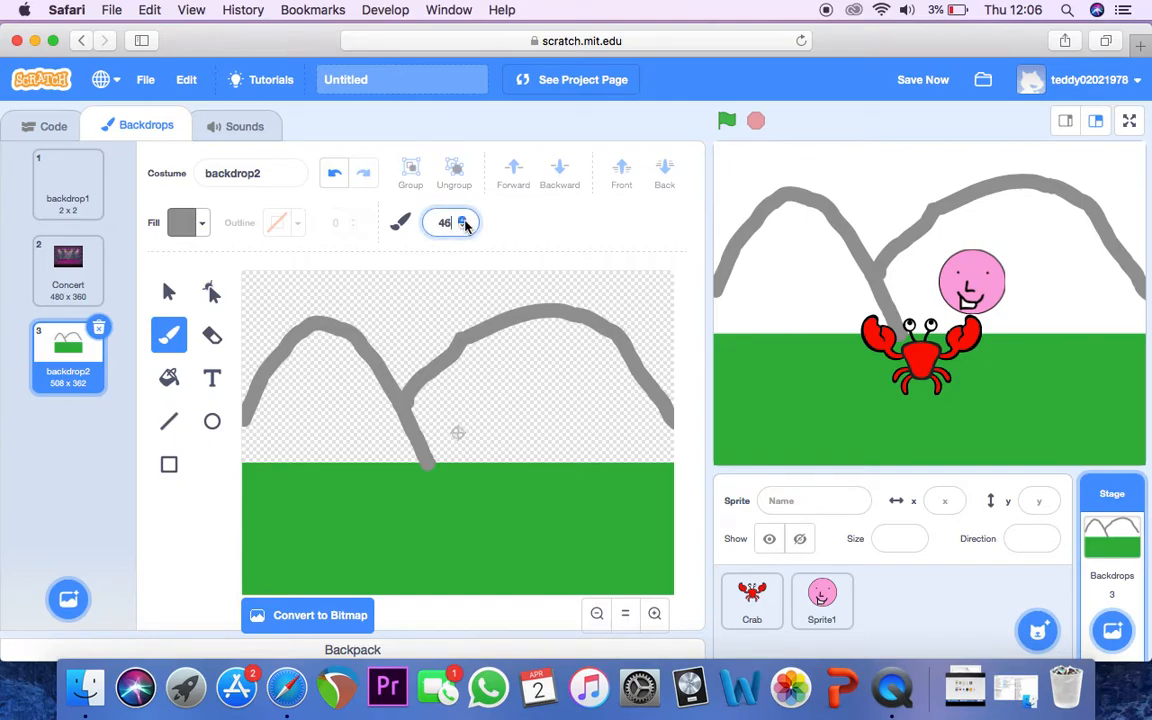
pyautogui.click(463, 226)
pyautogui.click(464, 221)
pyautogui.moveTo(440, 408)
pyautogui.mouseDown()
pyautogui.moveTo(478, 352)
pyautogui.moveTo(522, 326)
pyautogui.moveTo(615, 368)
pyautogui.moveTo(670, 430)
pyautogui.moveTo(640, 442)
pyautogui.moveTo(455, 427)
pyautogui.moveTo(424, 445)
pyautogui.moveTo(613, 487)
pyautogui.moveTo(663, 458)
pyautogui.moveTo(584, 458)
pyautogui.moveTo(509, 432)
pyautogui.moveTo(435, 427)
pyautogui.moveTo(470, 399)
pyautogui.moveTo(483, 368)
pyautogui.moveTo(496, 399)
pyautogui.moveTo(510, 355)
pyautogui.moveTo(514, 404)
pyautogui.moveTo(540, 378)
pyautogui.moveTo(535, 355)
pyautogui.moveTo(550, 410)
pyautogui.moveTo(566, 381)
pyautogui.moveTo(602, 363)
pyautogui.moveTo(601, 413)
pyautogui.moveTo(643, 430)
pyautogui.moveTo(606, 410)
pyautogui.mouseUp()
pyautogui.moveTo(483, 432)
pyautogui.mouseDown()
pyautogui.moveTo(404, 451)
pyautogui.moveTo(264, 458)
pyautogui.moveTo(257, 425)
pyautogui.moveTo(327, 324)
pyautogui.moveTo(329, 301)
pyautogui.moveTo(370, 396)
pyautogui.moveTo(326, 386)
pyautogui.moveTo(318, 365)
pyautogui.moveTo(276, 431)
pyautogui.mouseUp()
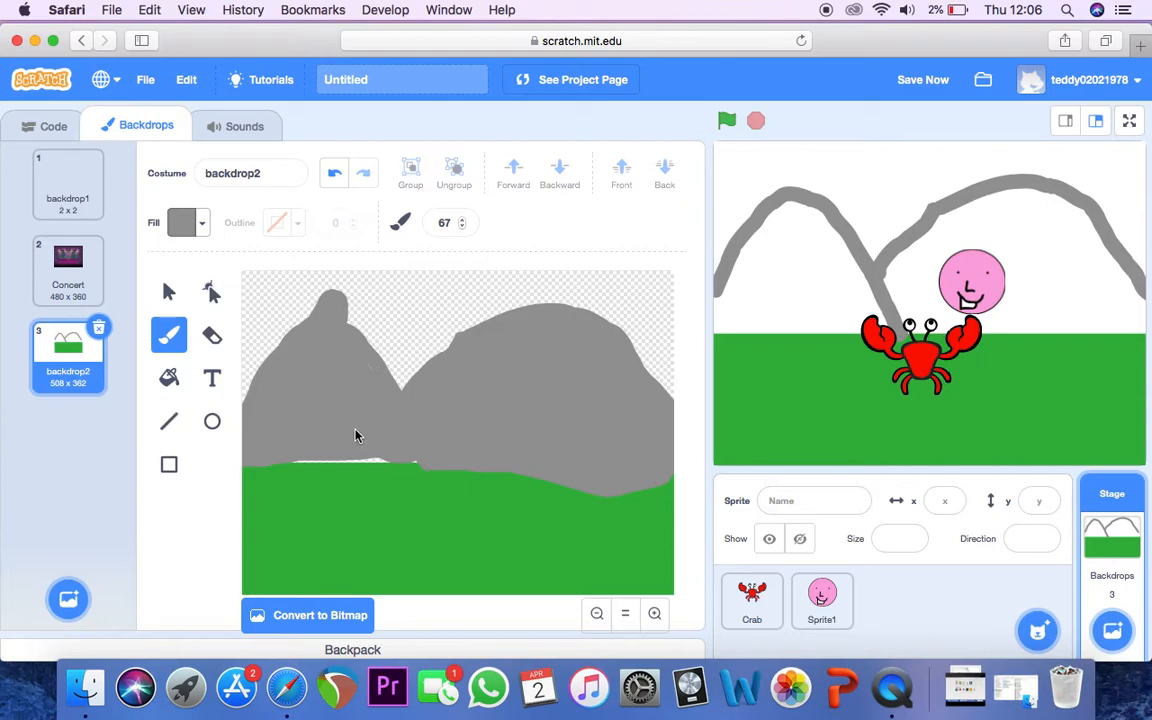
pyautogui.moveTo(360, 467); pyautogui.dragTo(399, 470)
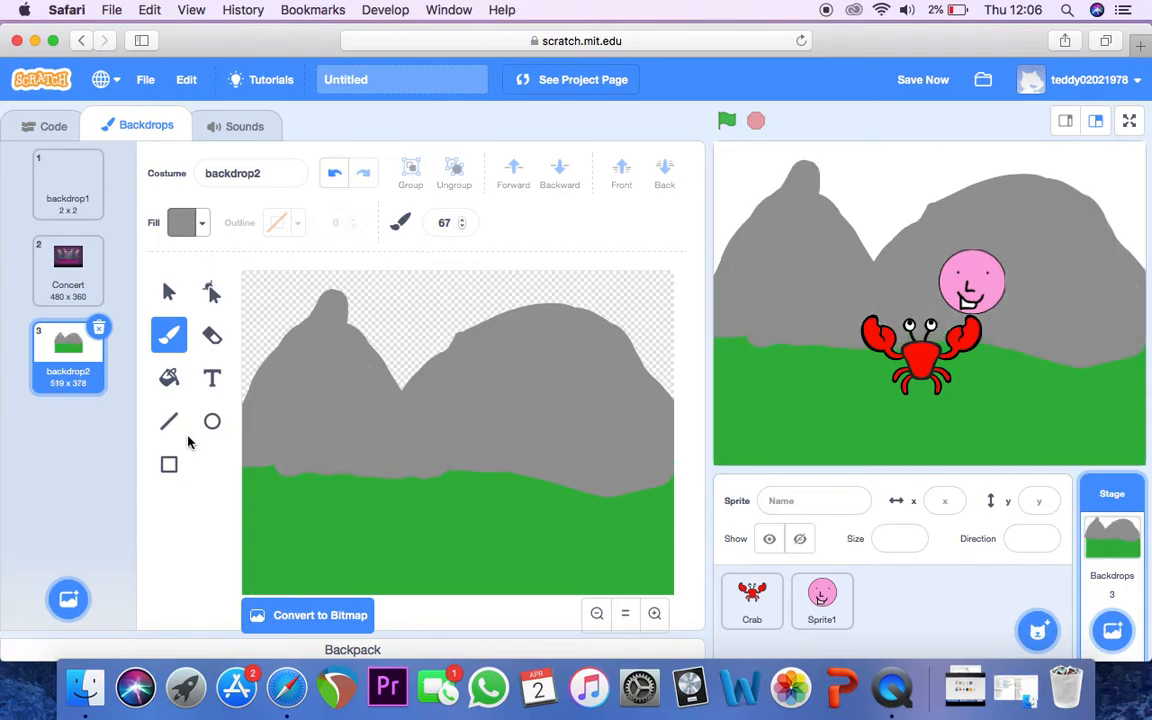
# Step: Set the Fill tool's color to light blue with color 65, saturation 31 and brightness 100
pyautogui.click(169, 379)
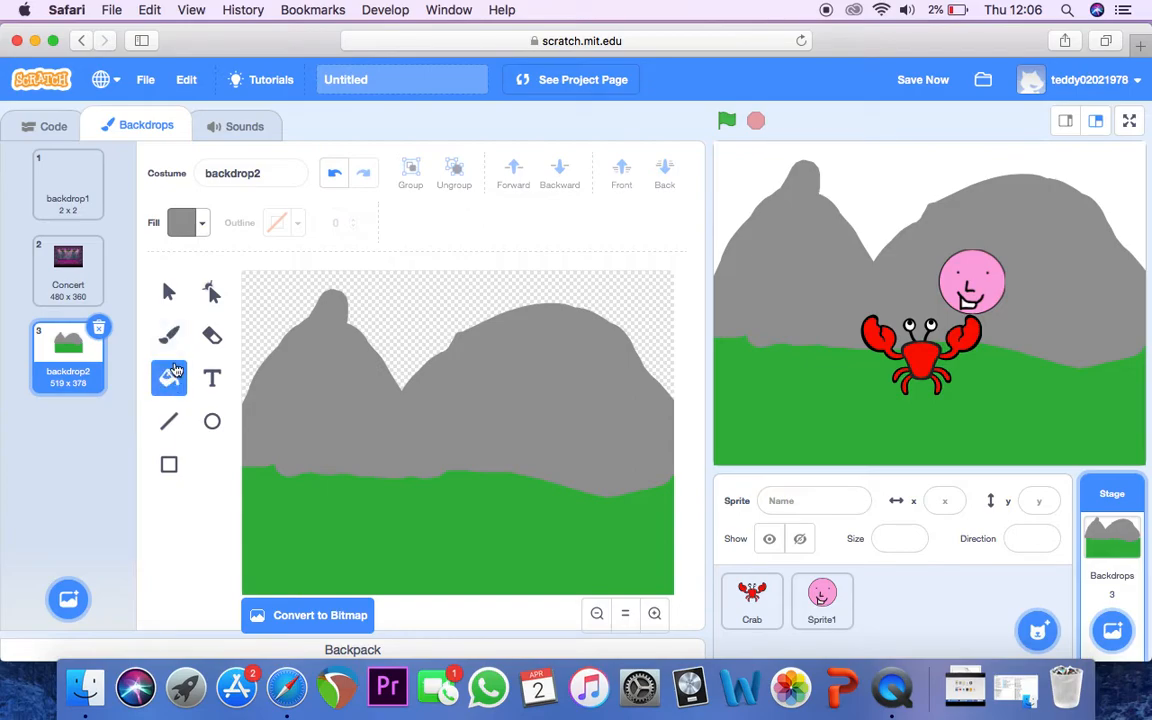
pyautogui.click(203, 226)
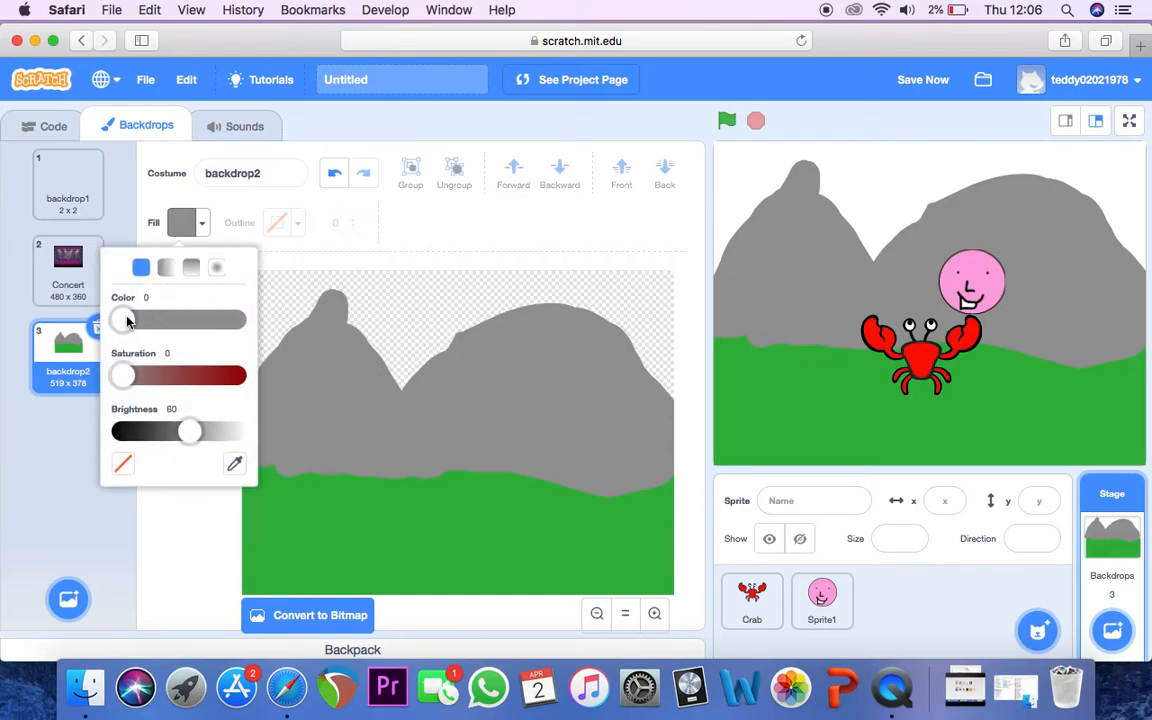
pyautogui.moveTo(121, 318); pyautogui.dragTo(171, 320)
pyautogui.moveTo(128, 383); pyautogui.dragTo(186, 376)
pyautogui.moveTo(170, 319); pyautogui.dragTo(200, 320)
pyautogui.moveTo(189, 431); pyautogui.dragTo(234, 432)
pyautogui.moveTo(186, 375); pyautogui.dragTo(157, 376)
pyautogui.click(171, 530)
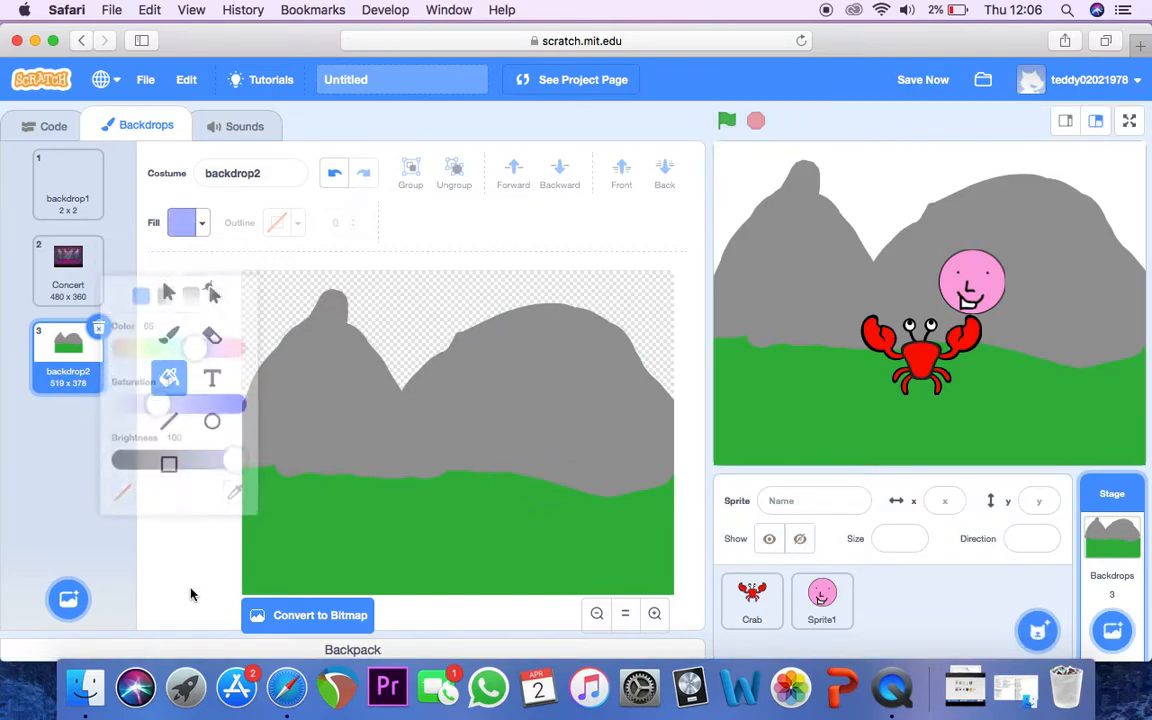
# Step: Try to fill the empty sky around the mountains with light blue in vector mode
pyautogui.click(255, 413)
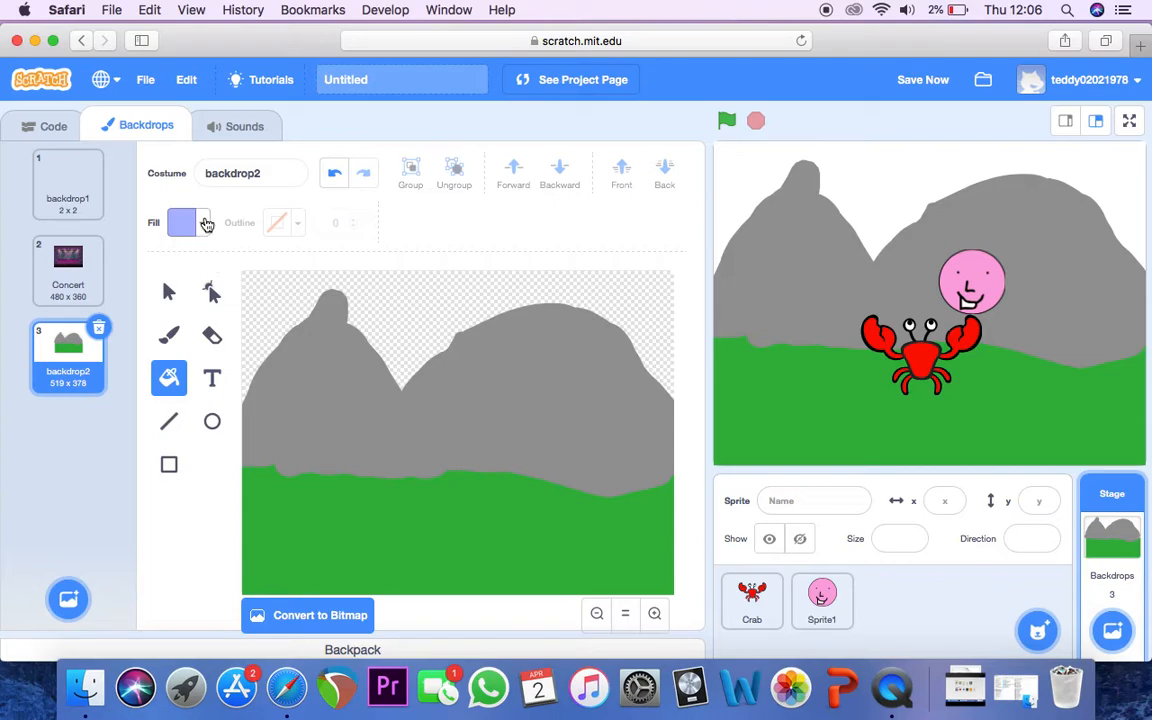
pyautogui.click(189, 222)
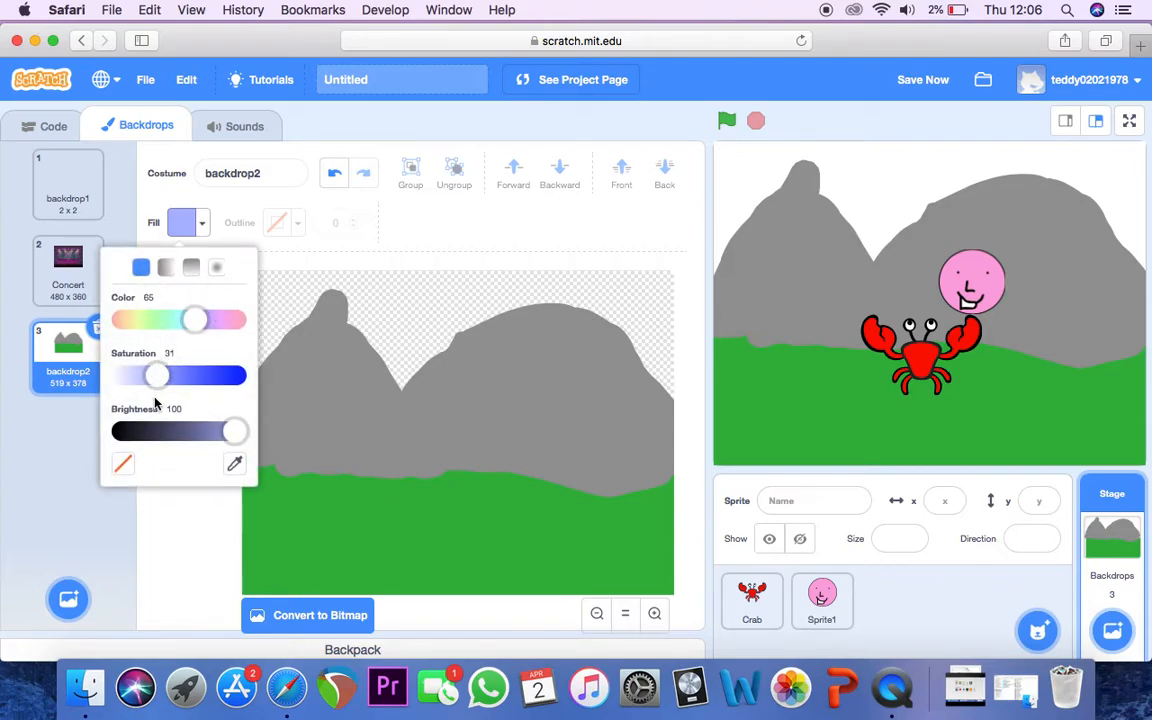
pyautogui.click(278, 315)
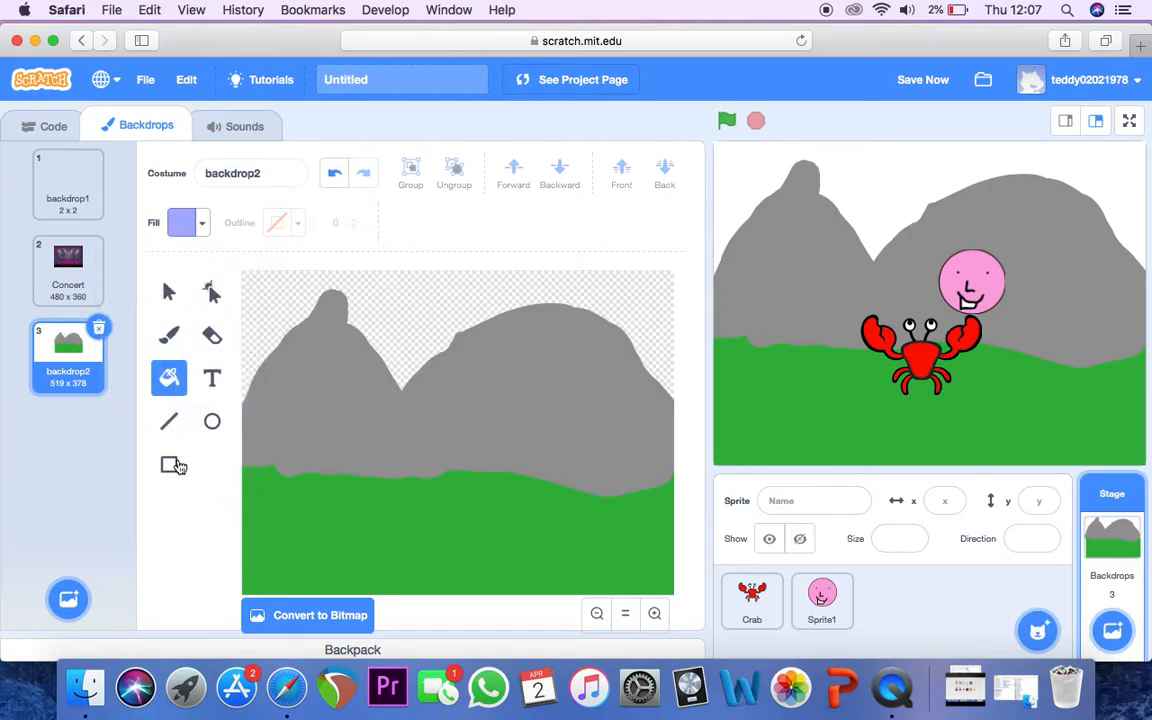
pyautogui.click(172, 336)
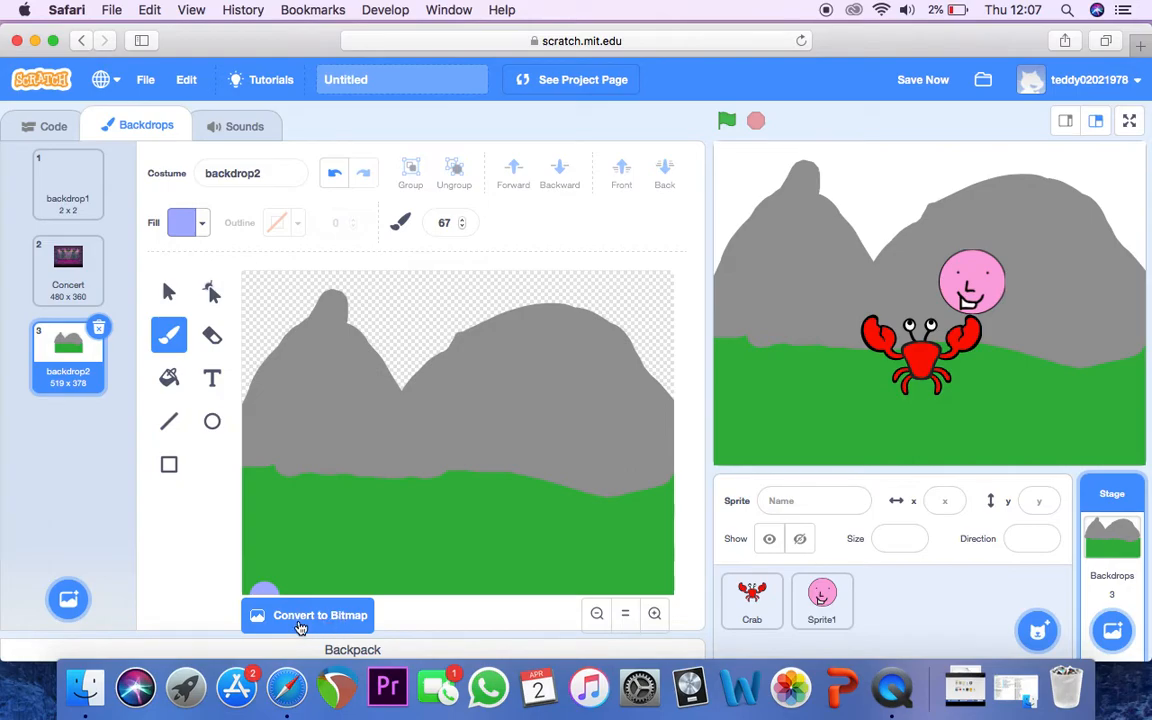
# Step: Convert the backdrop to bitmap and fill the empty sky above the mountains with light blue
pyautogui.click(300, 617)
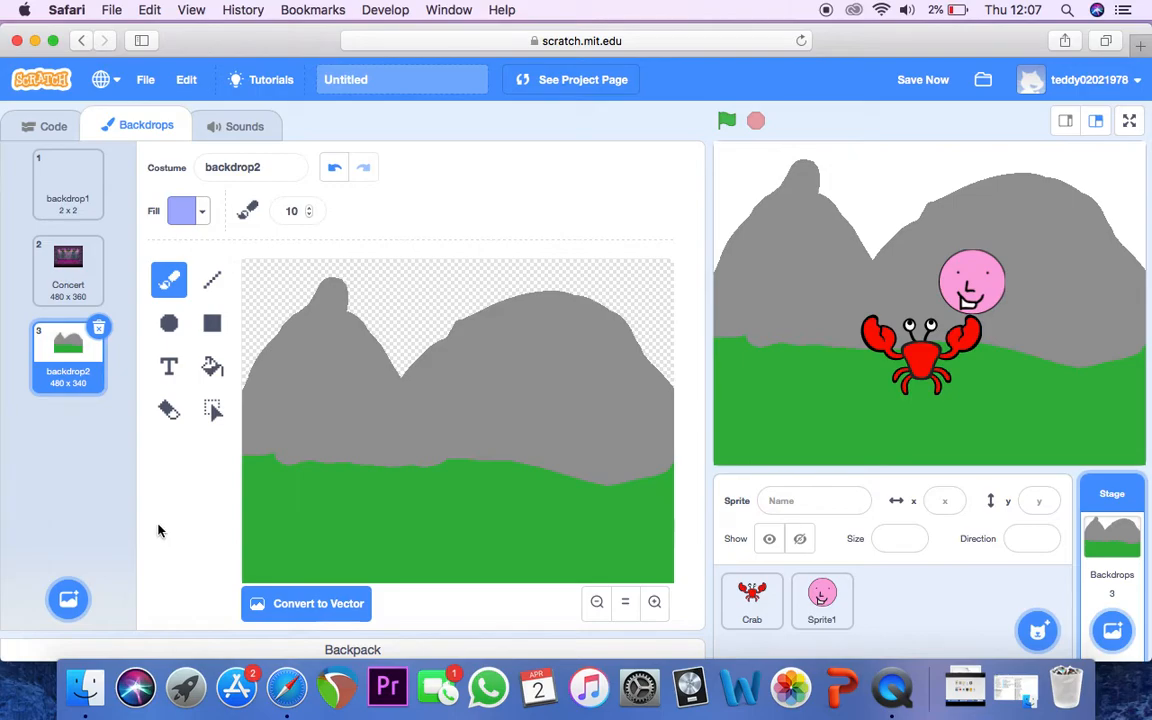
pyautogui.click(212, 366)
pyautogui.click(278, 310)
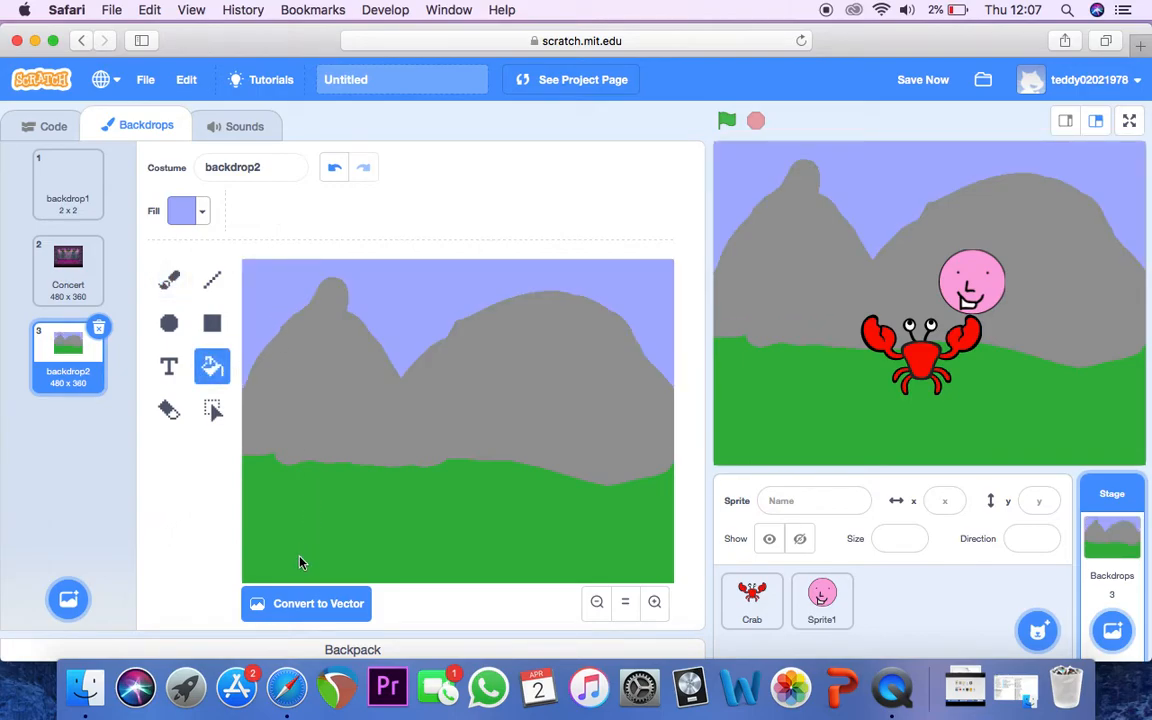
# Step: Convert the backdrop to vector and back to bitmap, and show the Stage's code blocks
pyautogui.click(298, 610)
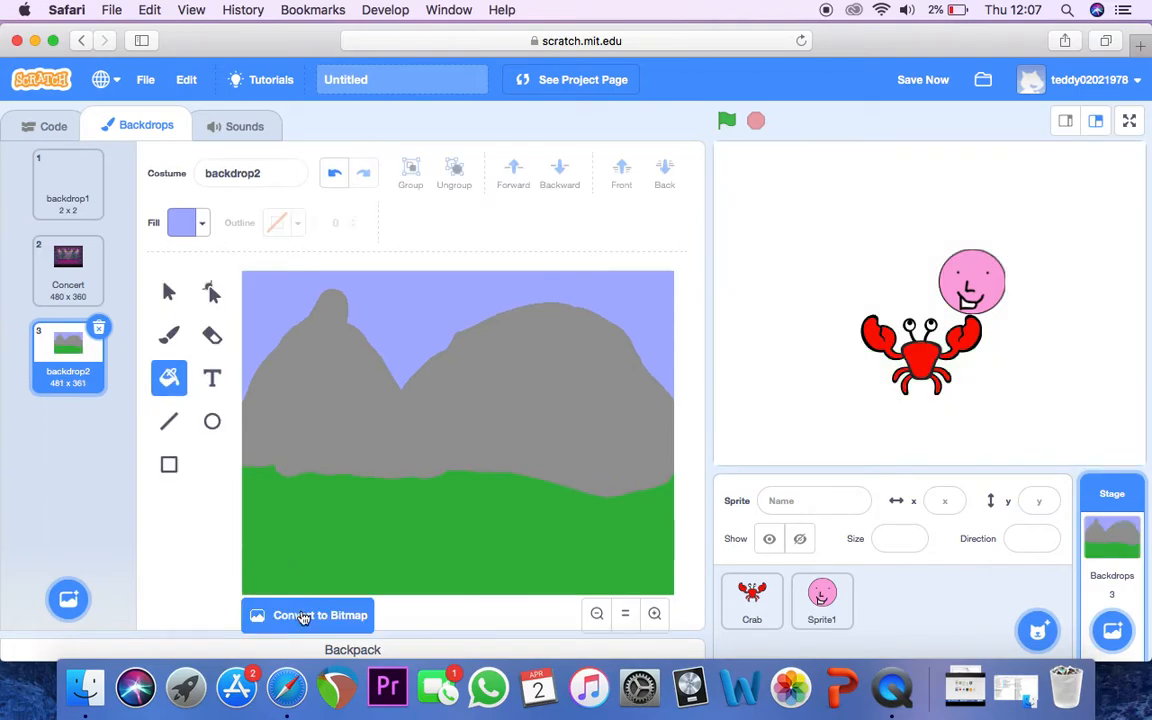
pyautogui.click(308, 616)
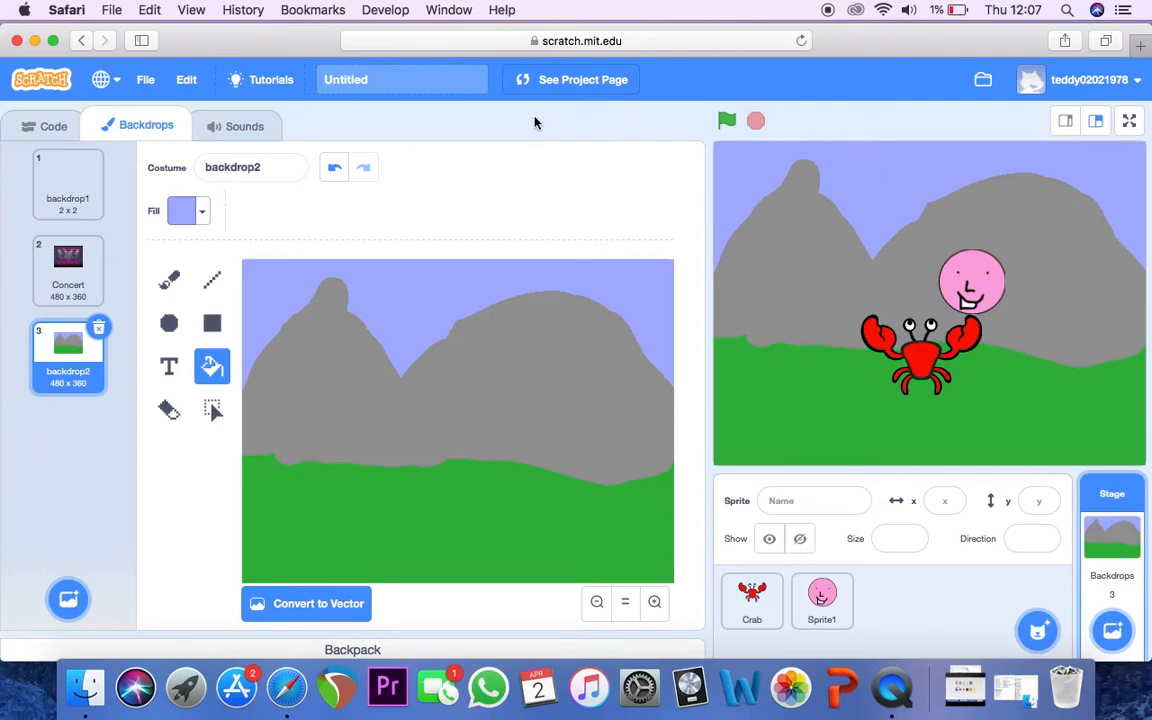
pyautogui.click(54, 126)
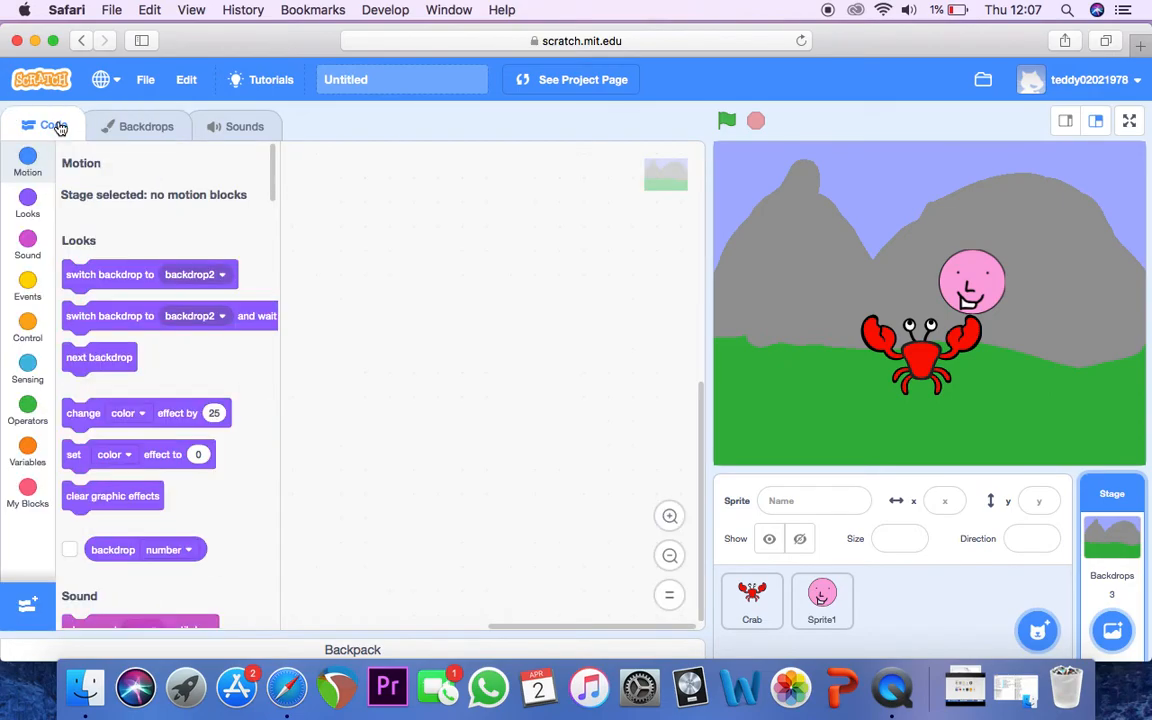